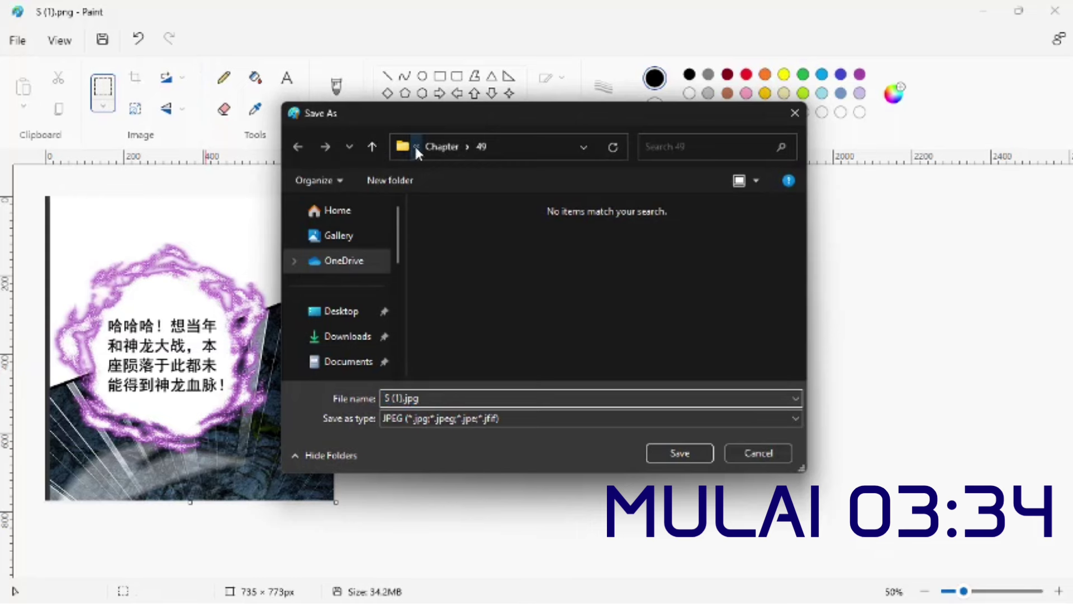
Step: Save the cropped panel as JPEG 01 in the Chapter folder 50, accepting the loss of transparency
click(416, 148)
click(479, 147)
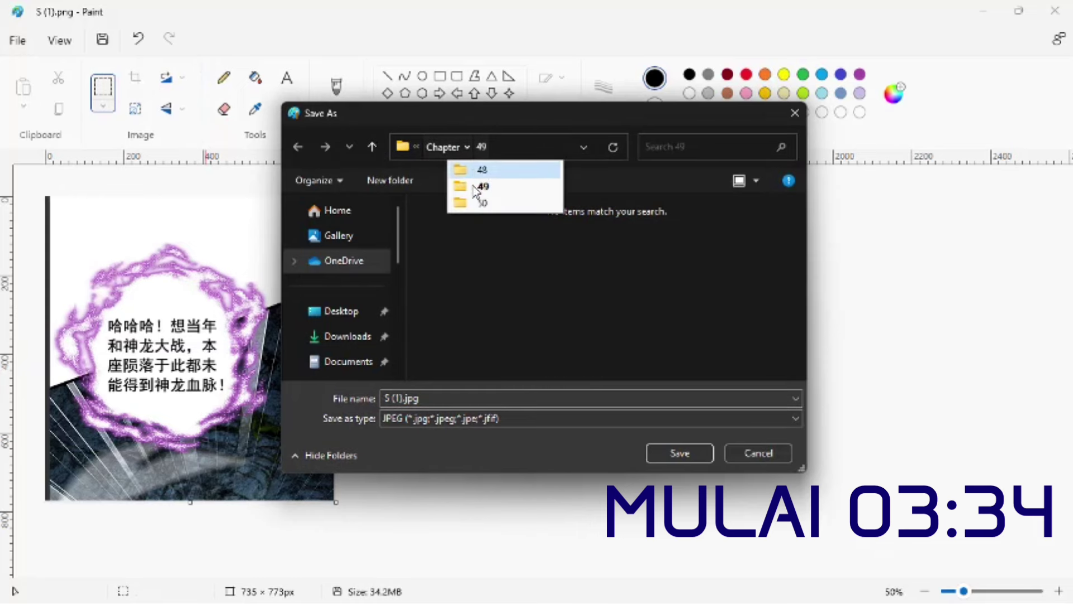
click(480, 202)
text(01)
key(Return)
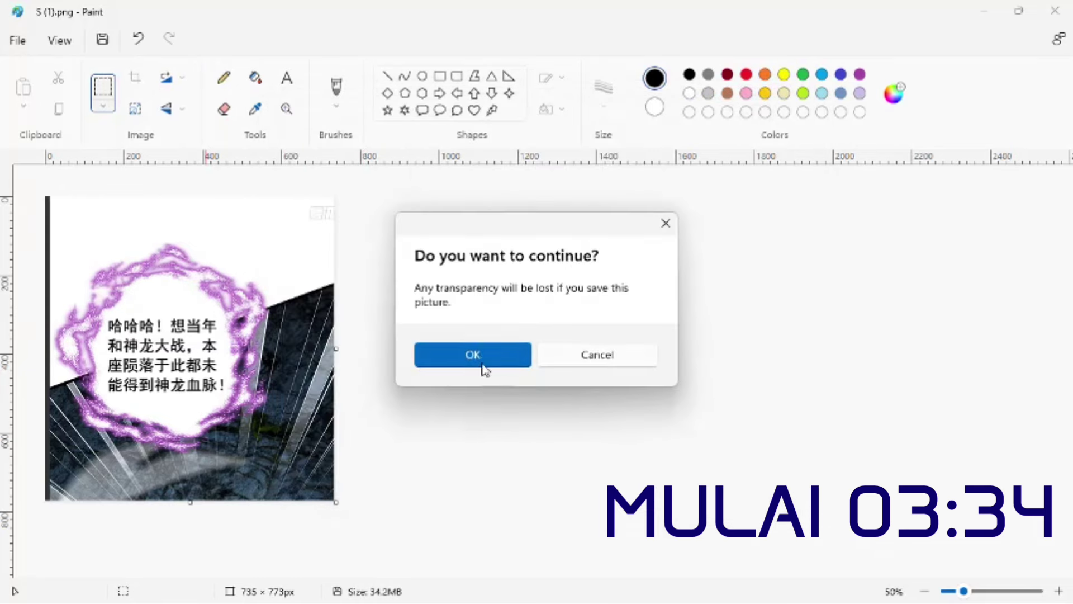
click(479, 365)
Step: Undo the crop, and crop the restored strip to the two joined purple speech bubbles, about 747 × 743 px
key(ctrl+z)
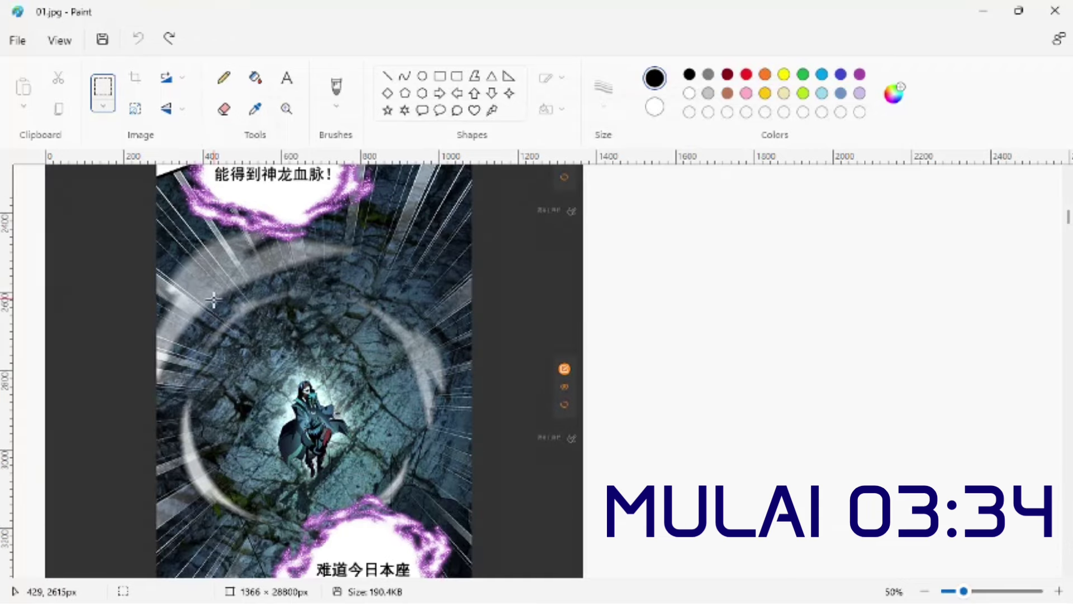
scroll(213, 300, down, 5)
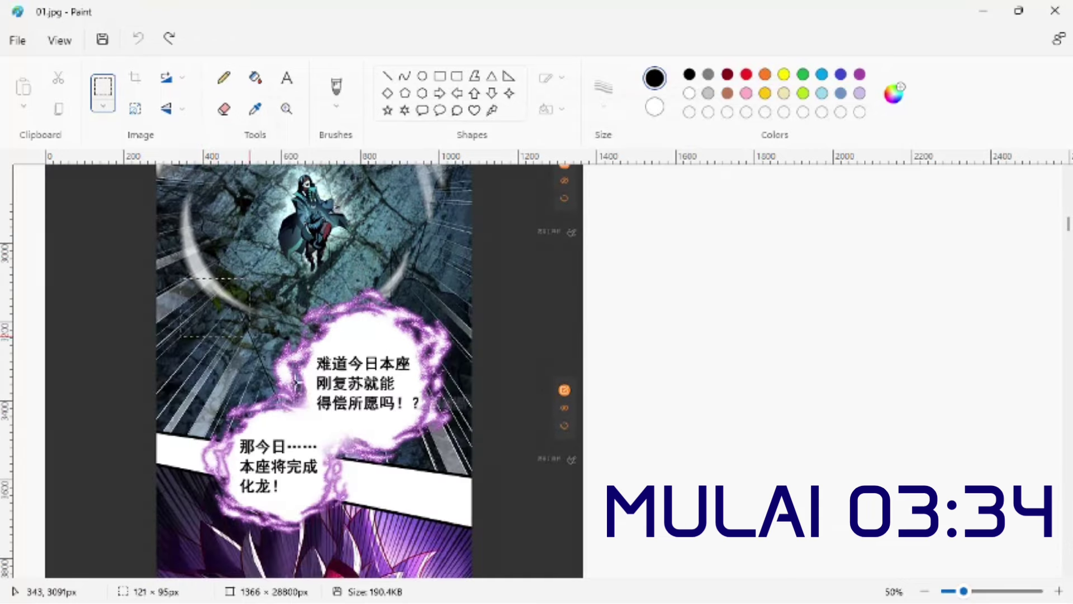
key(ctrl+shift+x)
Step: Save the cropped panel with the two purple bubbles as JPEG 02
click(18, 40)
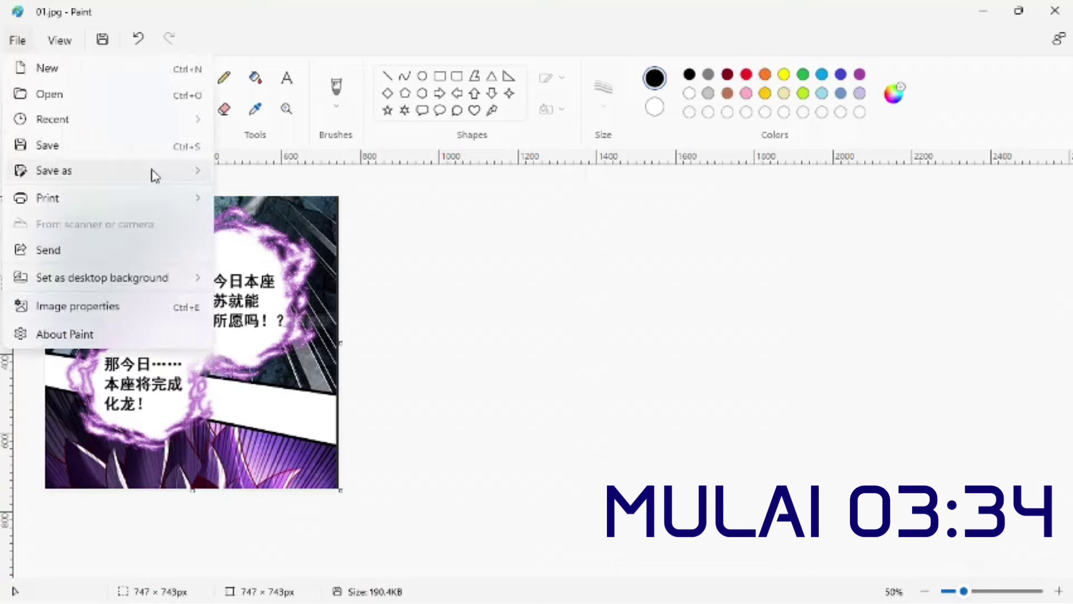
mouse_move(156, 173)
click(239, 199)
text(02)
key(Return)
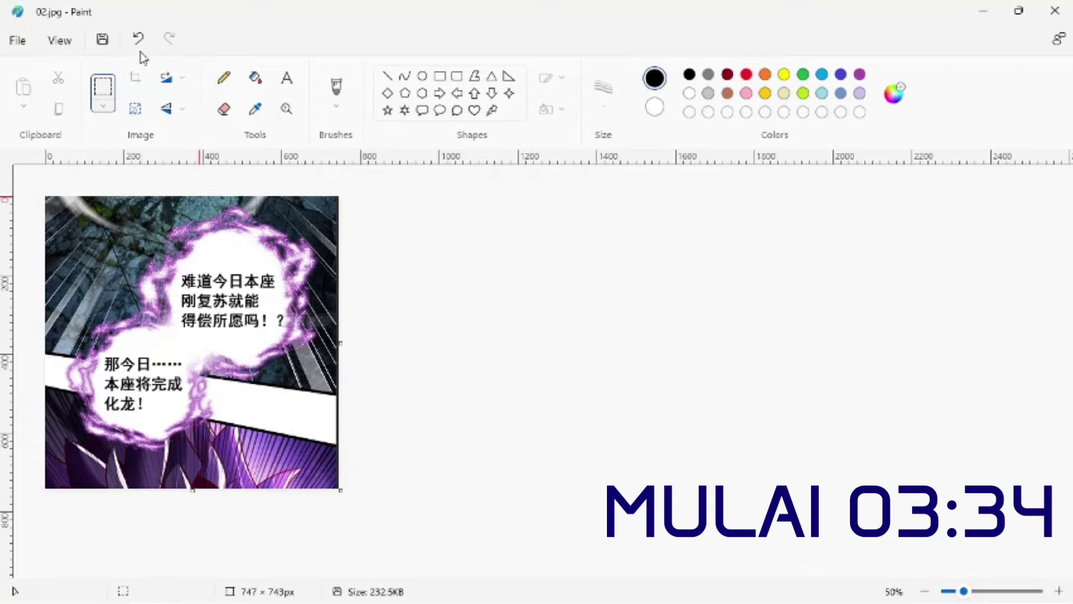
Step: Undo the crop, and crop the restored strip to the spiky blue-edged speech bubble, about 677 × 765 px
key(ctrl+z)
scroll(469, 352, down, 20)
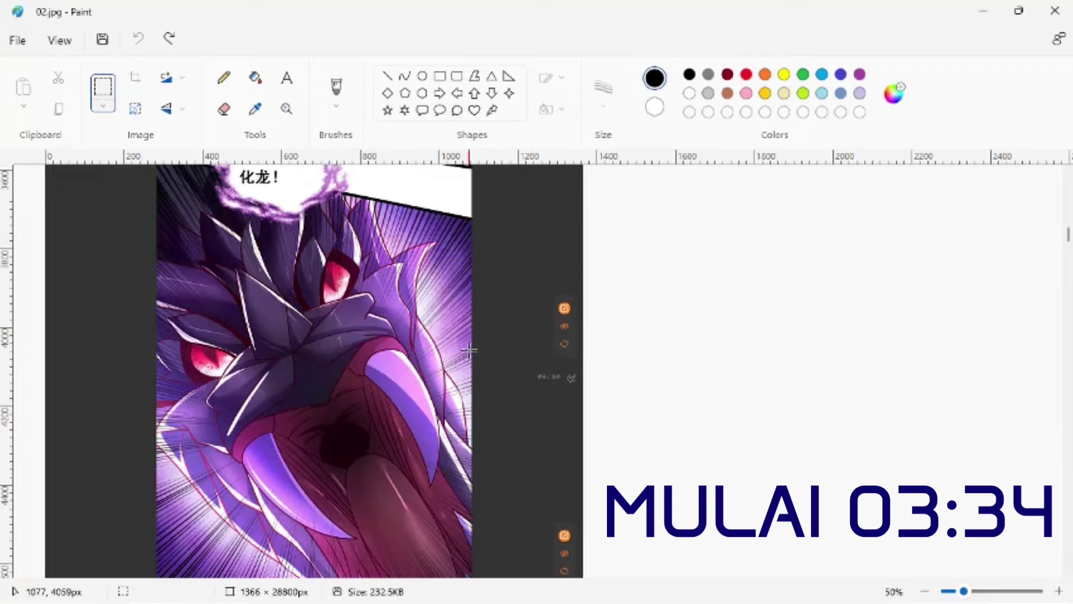
scroll(466, 355, down, 11)
scroll(142, 269, up, 4)
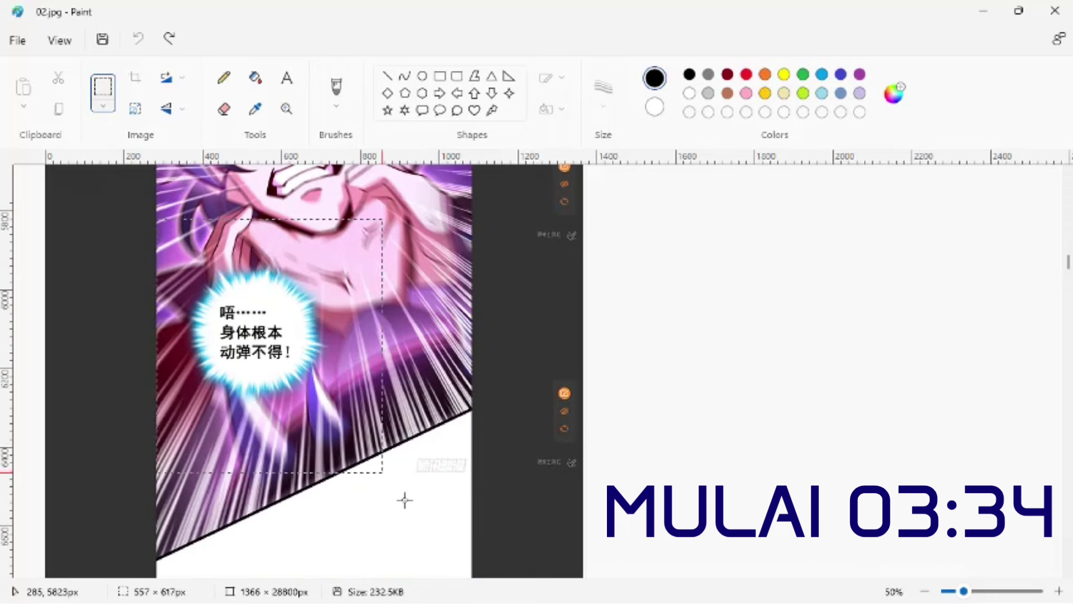
key(ctrl+shift+x)
Step: Save the cropped panel with the blue-edged bubble as JPEG 03
click(20, 40)
mouse_move(127, 184)
click(227, 196)
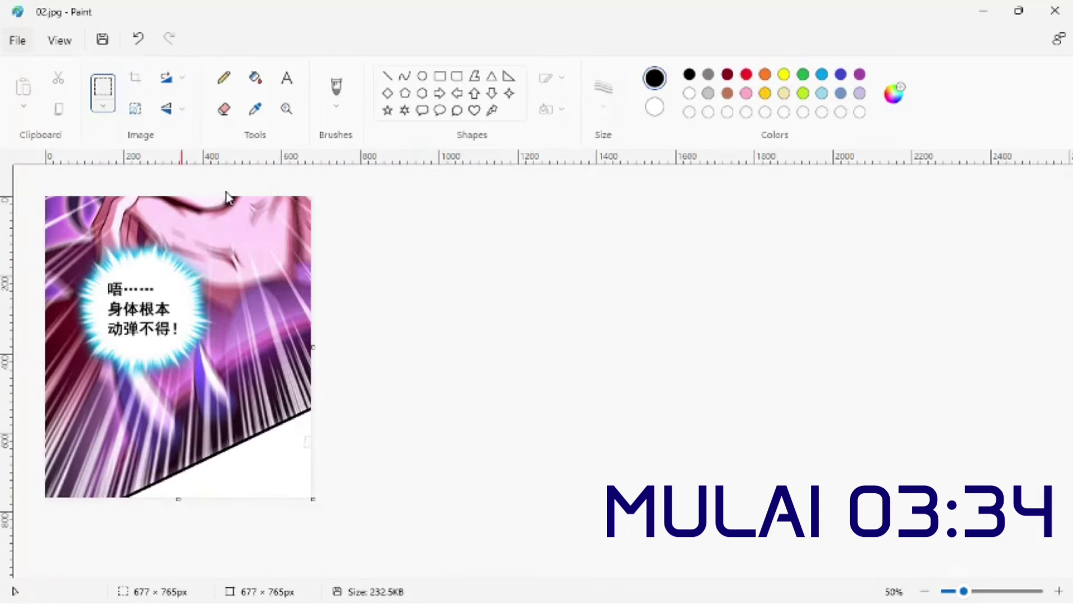
text(03)
key(Return)
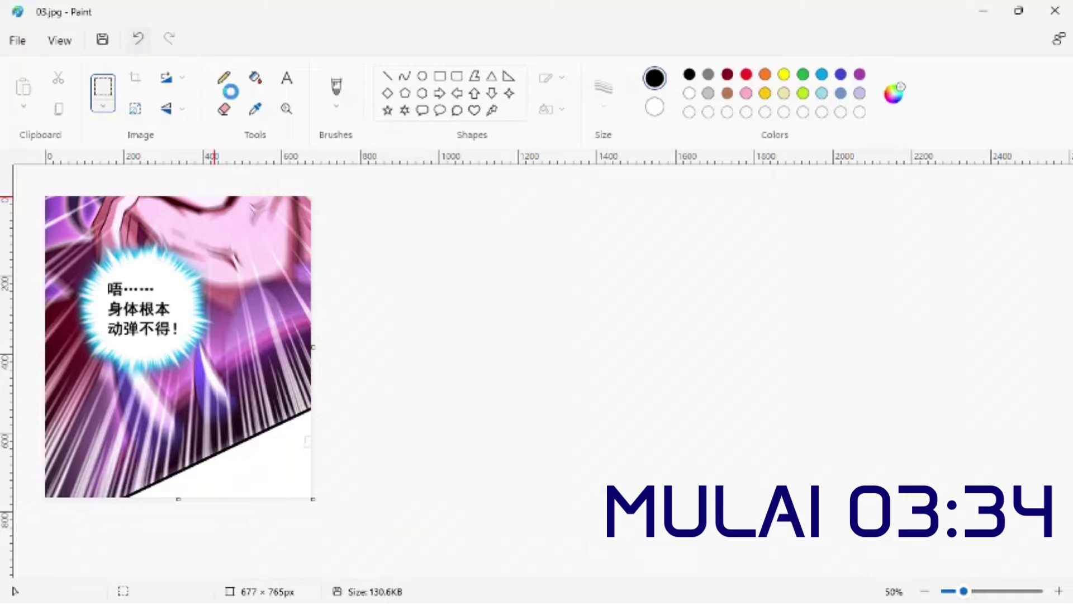
Step: Undo the crop, and crop the restored strip to the two yellow-glowing bubbles on black, about 733 × 795 px
key(ctrl+z)
drag(1070, 185, 1065, 278)
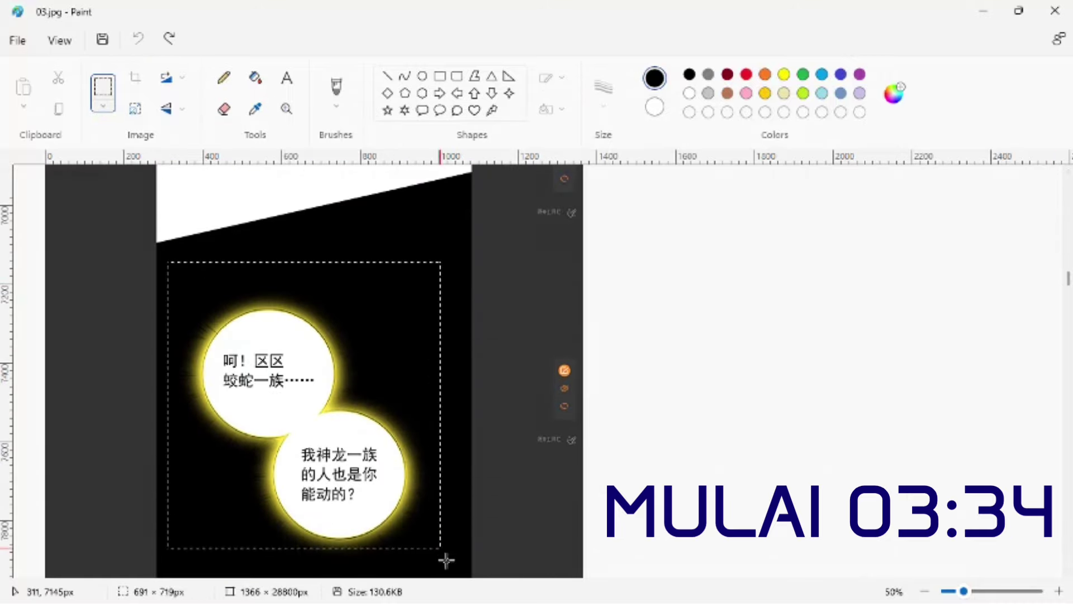
click(134, 78)
Step: Save the cropped black panel with the two yellow-glowing bubbles as JPEG 04
click(17, 40)
mouse_move(126, 163)
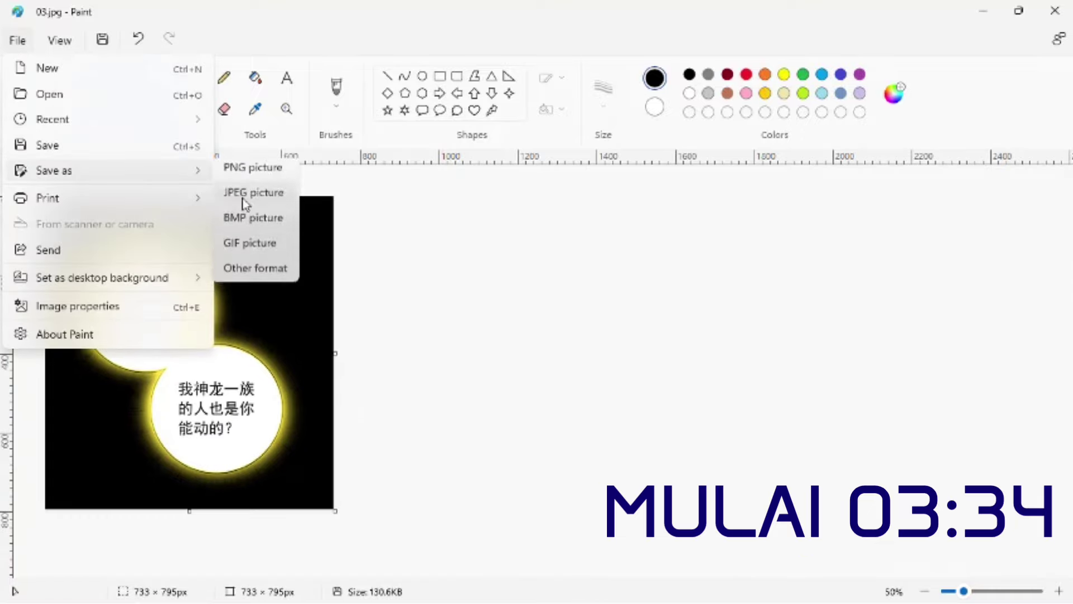
click(238, 193)
key(Return)
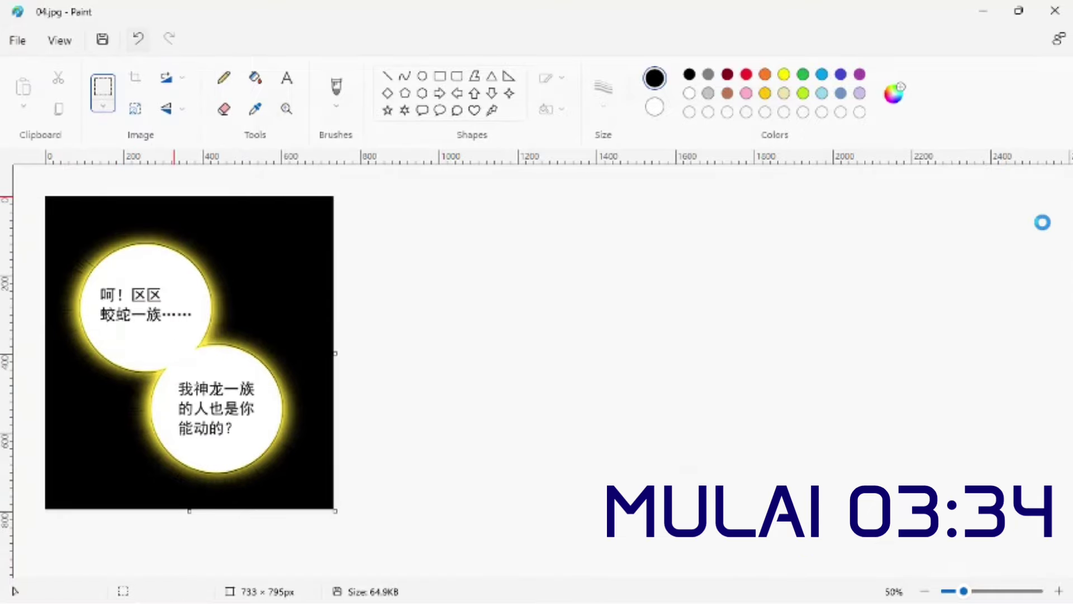
Step: Undo the crop, and crop the restored strip to the jagged white bubble above the falling figure, about 631 × 705 px
key(ctrl+z)
scroll(1054, 281, down, 15)
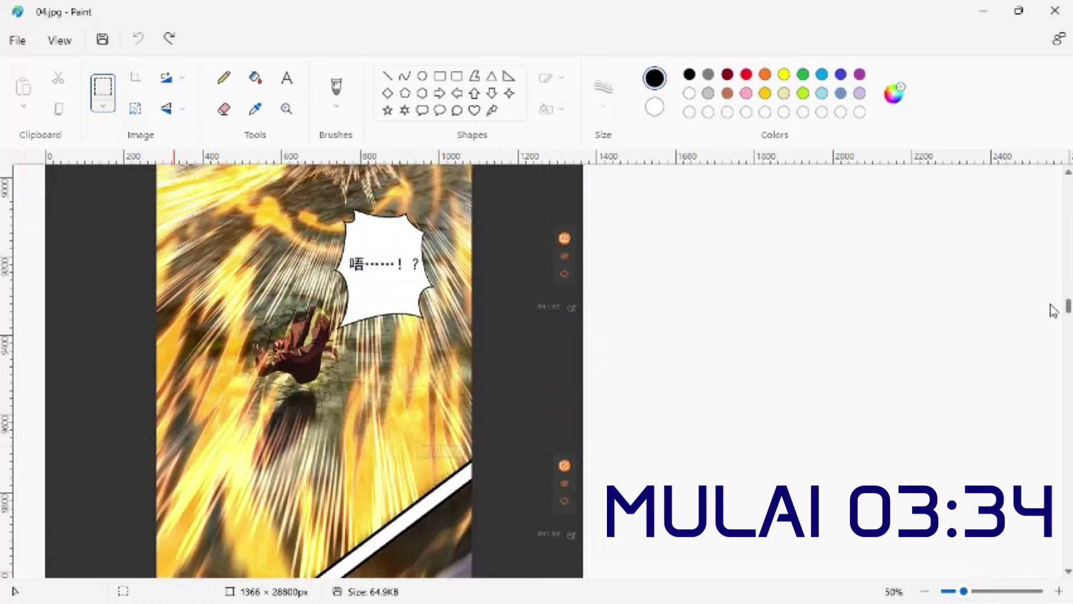
scroll(1053, 310, up, 2)
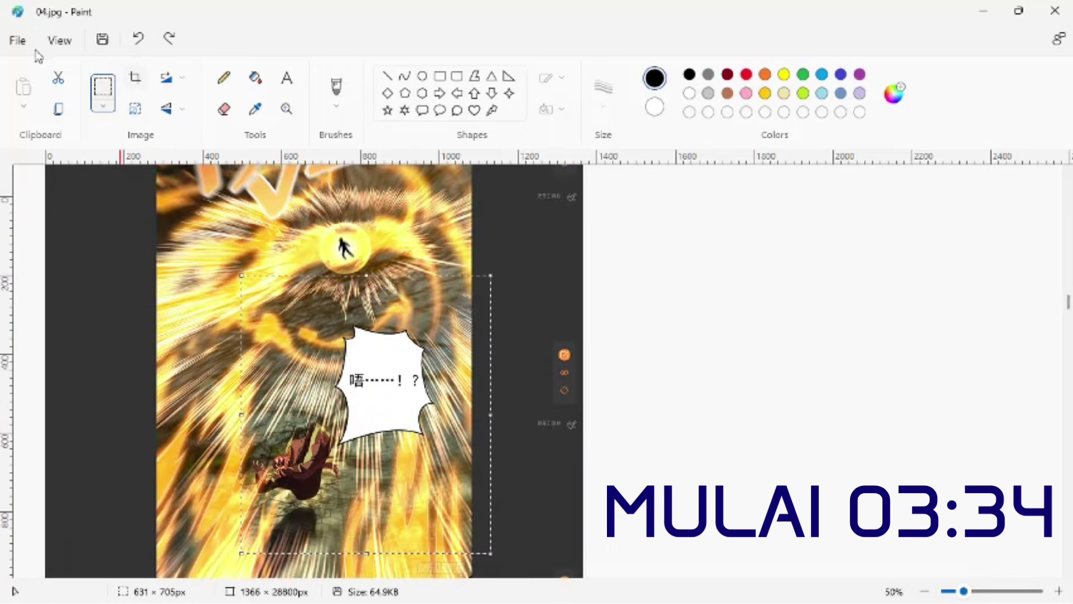
key(ctrl+shift+x)
Step: Save the cropped panel with the jagged white bubble as JPEG 05
click(17, 40)
click(119, 171)
text(05)
key(Return)
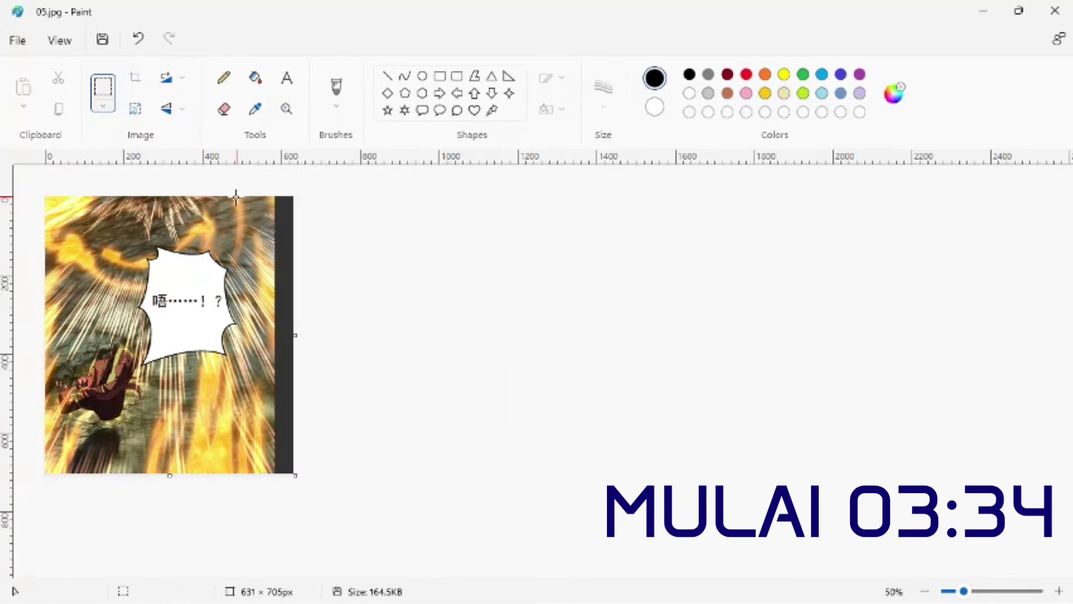
Step: Undo the crop, and crop the restored strip to the purple bubble beside the sweating face, about 723 × 825 px
key(ctrl+z)
drag(1068, 189, 1068, 311)
scroll(314, 371, down, 7)
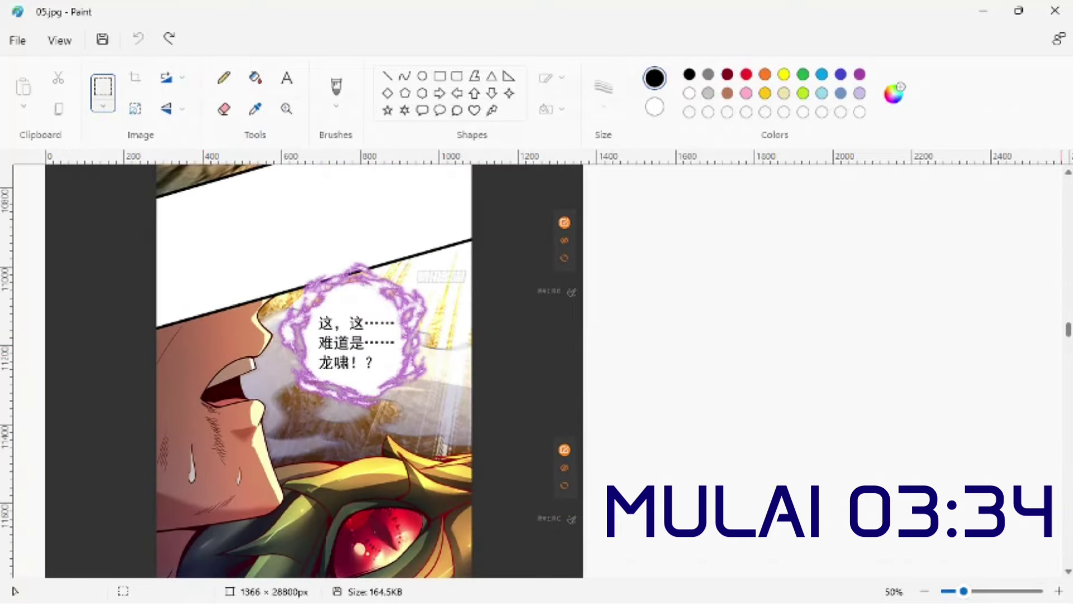
click(134, 82)
Step: Save the cropped panel with the sweating face and purple bubble as JPEG 06
click(18, 40)
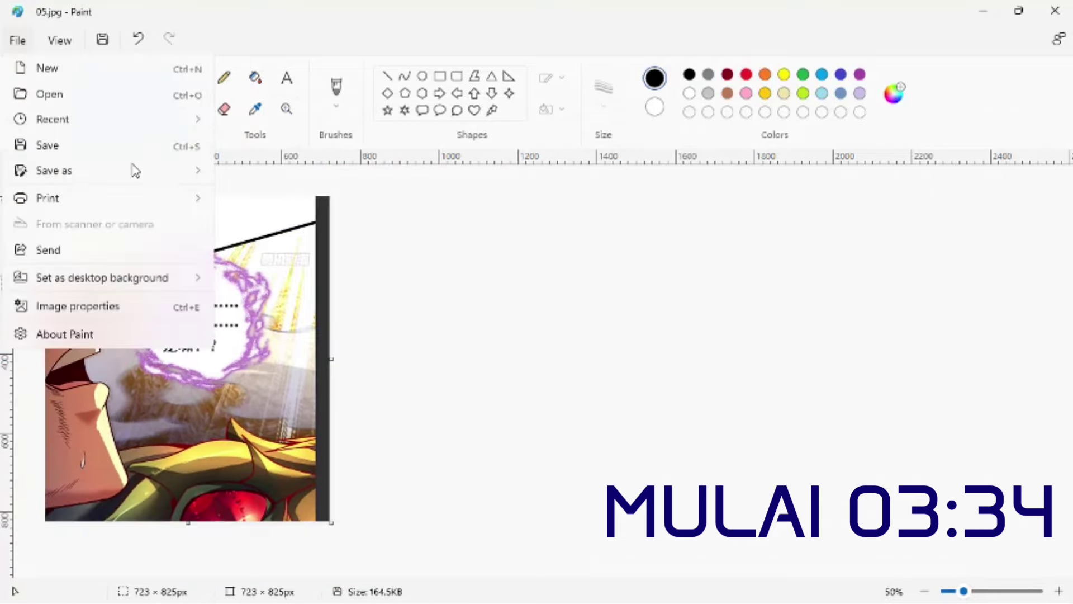
click(227, 190)
text(06)
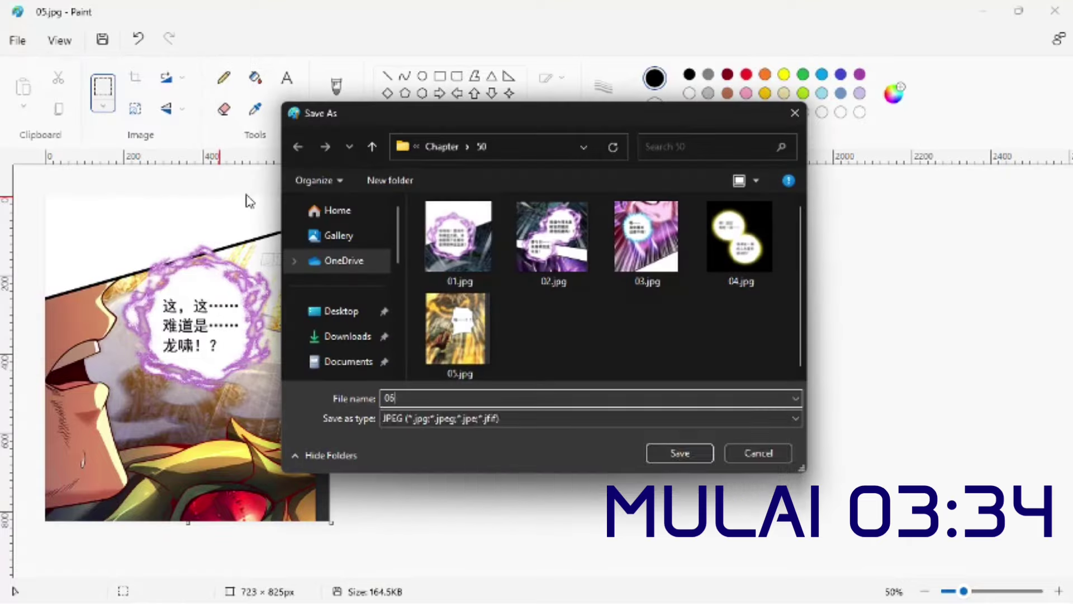
key(Return)
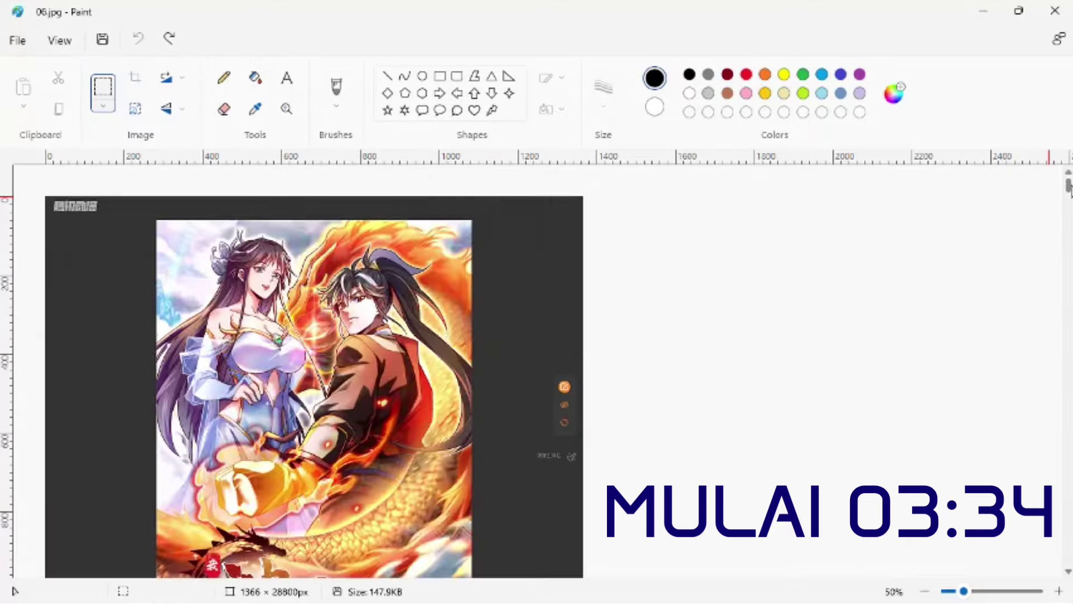
Step: Crop the strip to the round yellow-glowing bubble above the startled young man, about 613 × 733 px, and save it as JPEG 07
drag(1068, 185, 1065, 353)
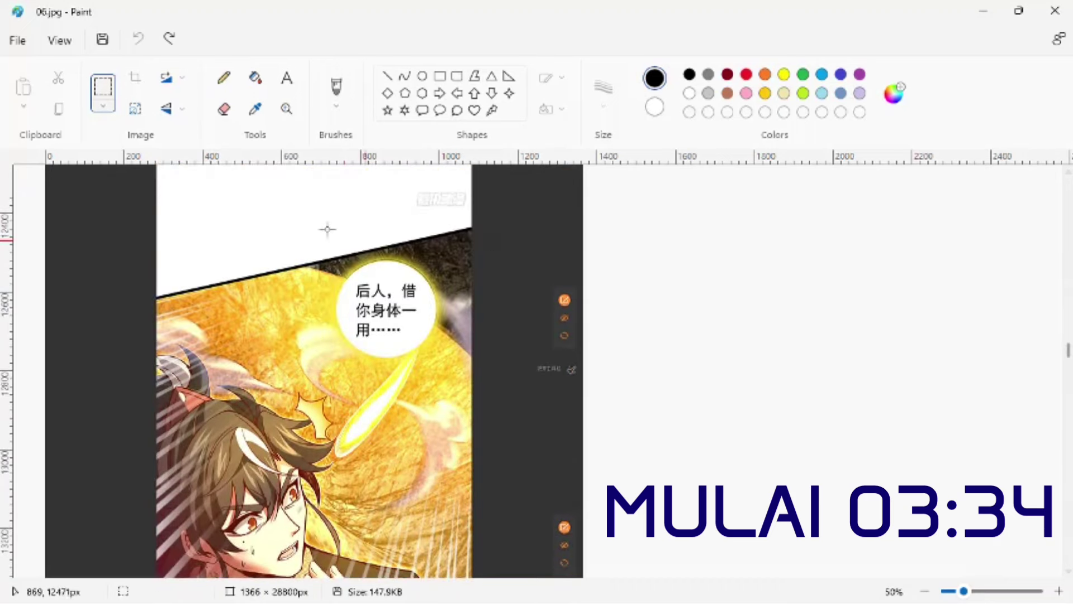
click(59, 41)
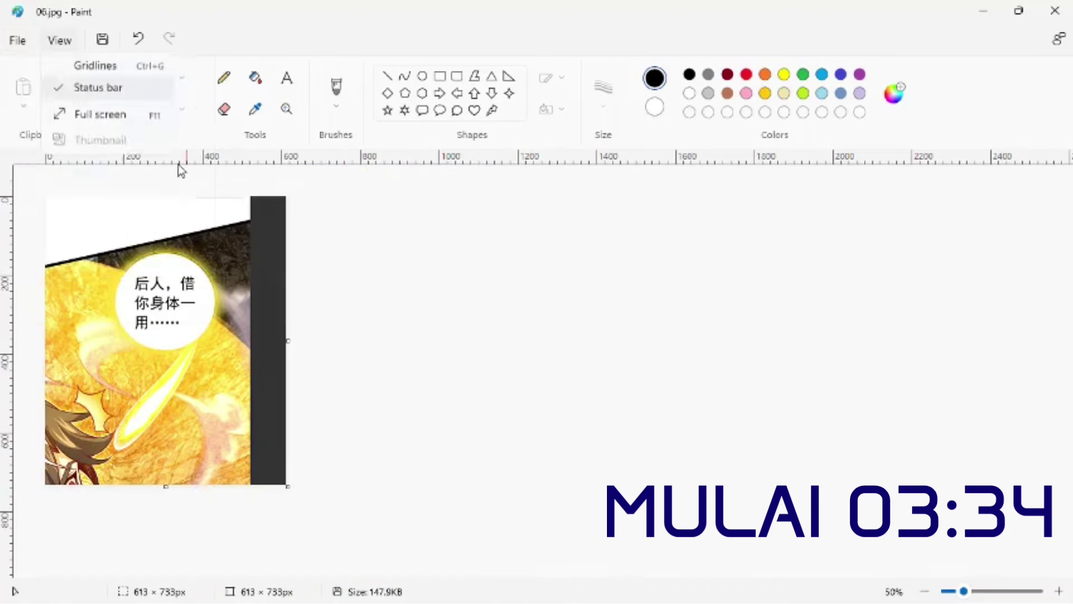
click(18, 41)
mouse_move(62, 171)
click(245, 188)
text(07)
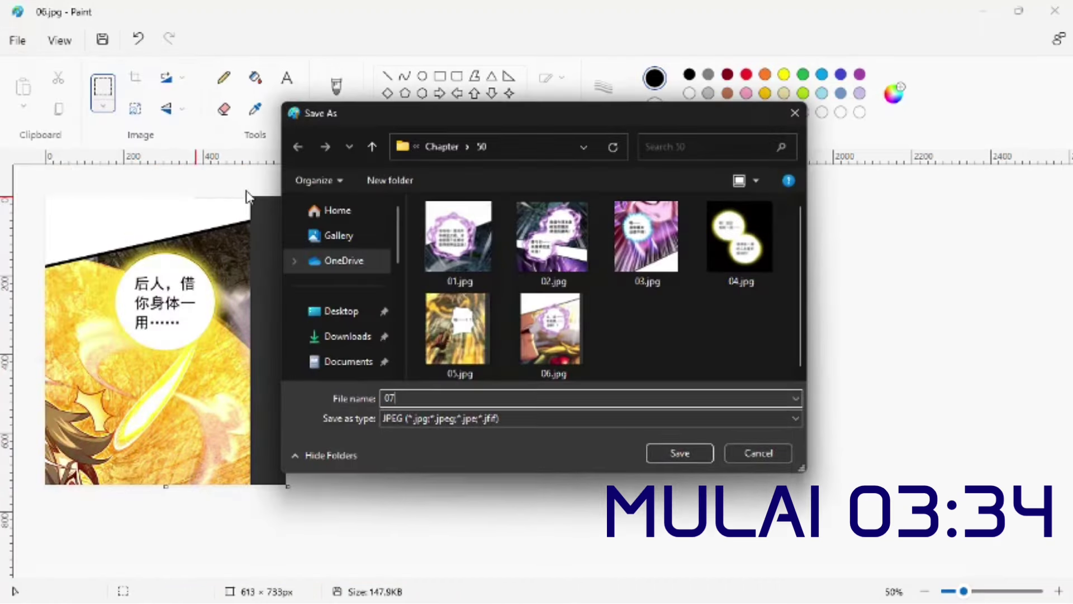
key(Return)
Step: Undo the crop, and crop the restored strip to the yellow-glowing bubble over the glowing-eyed face, about 657 × 761 px
key(ctrl+z)
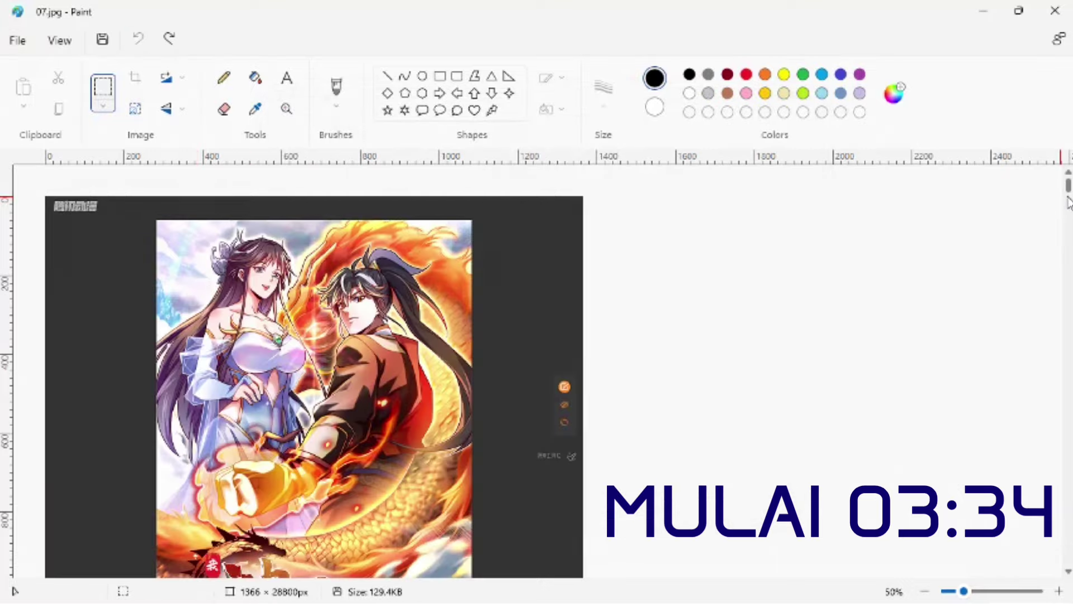
drag(1059, 199, 1065, 408)
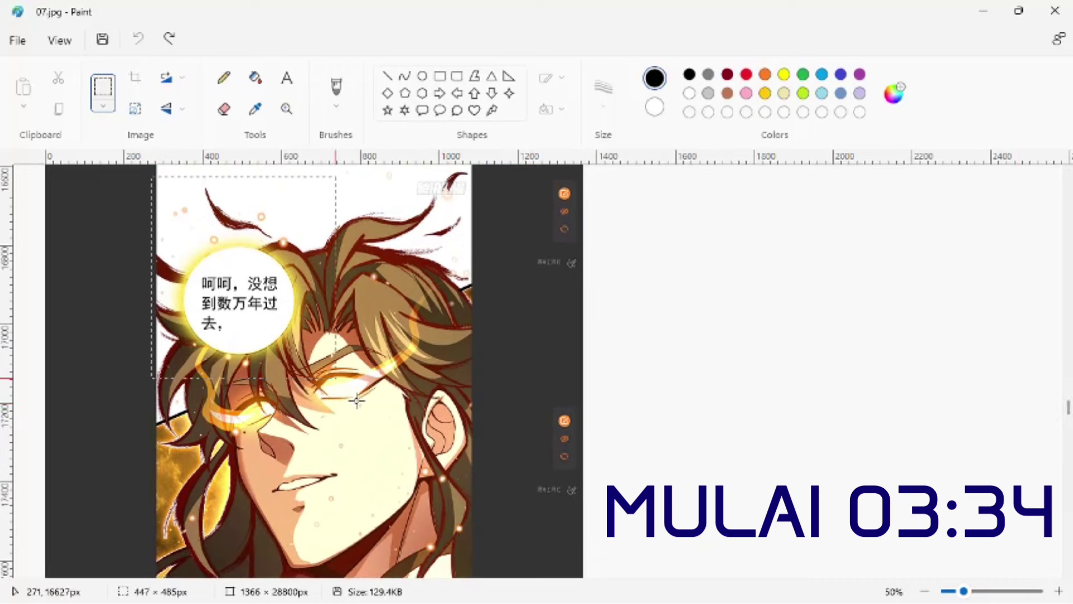
click(134, 77)
Step: Save the cropped panel with the glowing-eyed face as JPEG 08
click(17, 41)
mouse_move(134, 171)
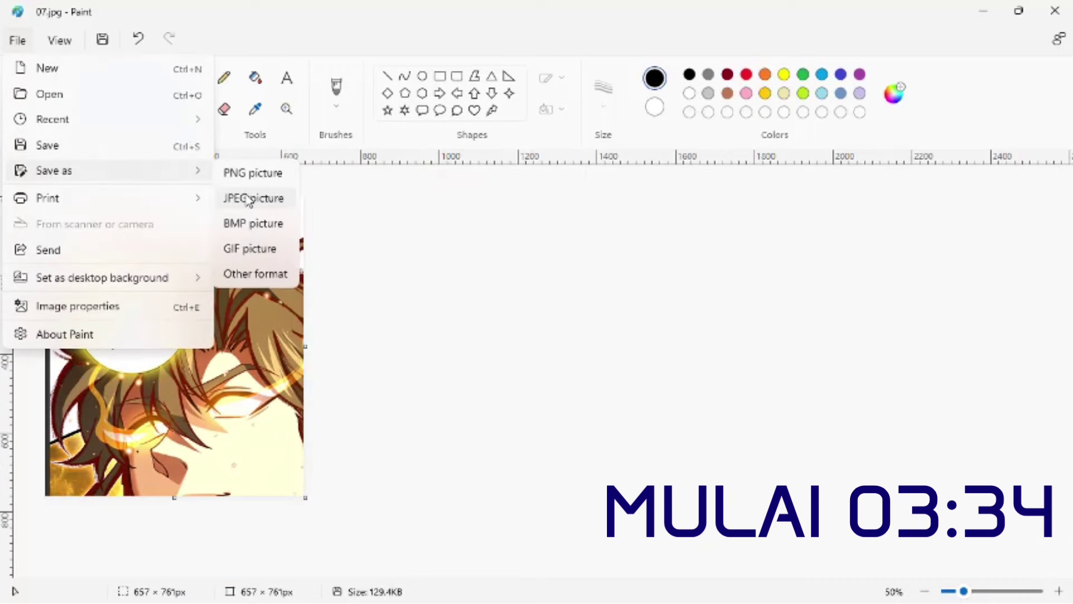
click(249, 200)
text(08)
key(Return)
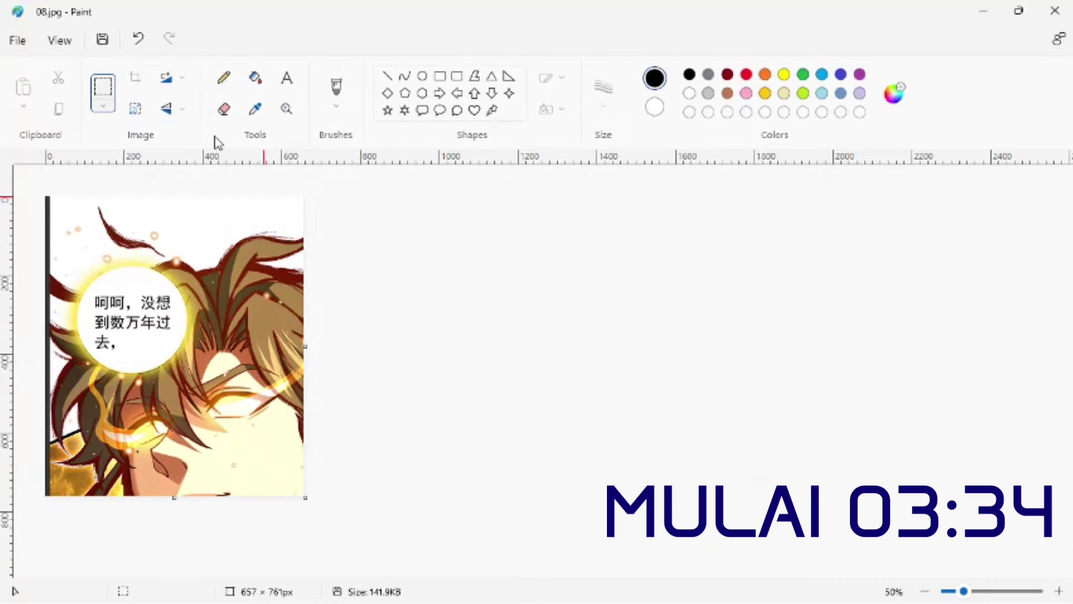
Step: Undo the crop, and crop the restored strip to the standing long-haired figure with its two bubbles, about 811 × 1169 px
click(138, 39)
drag(1068, 188, 1032, 429)
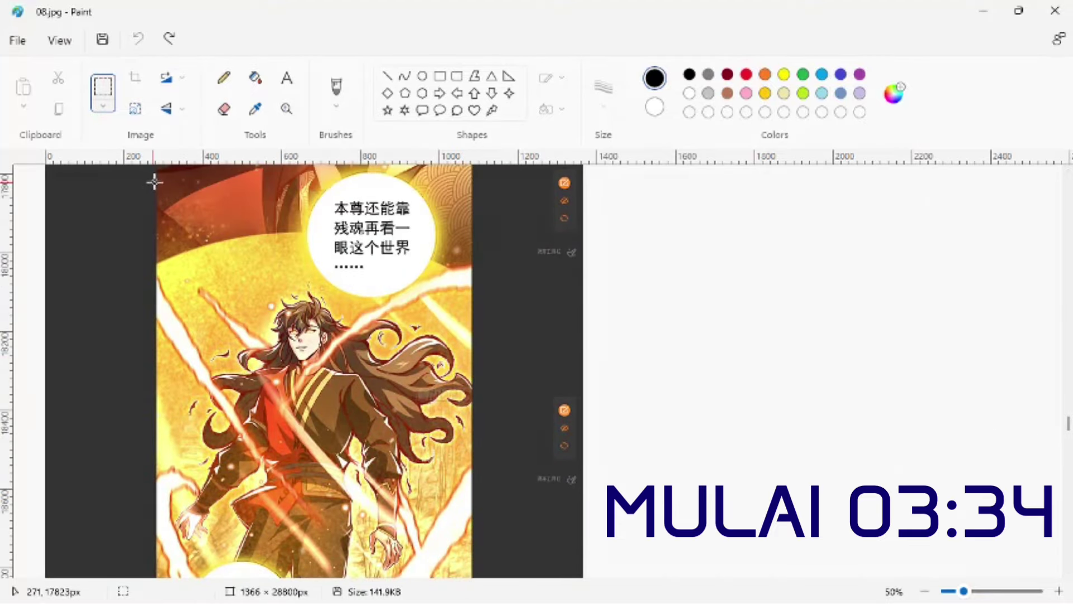
drag(431, 479, 478, 535)
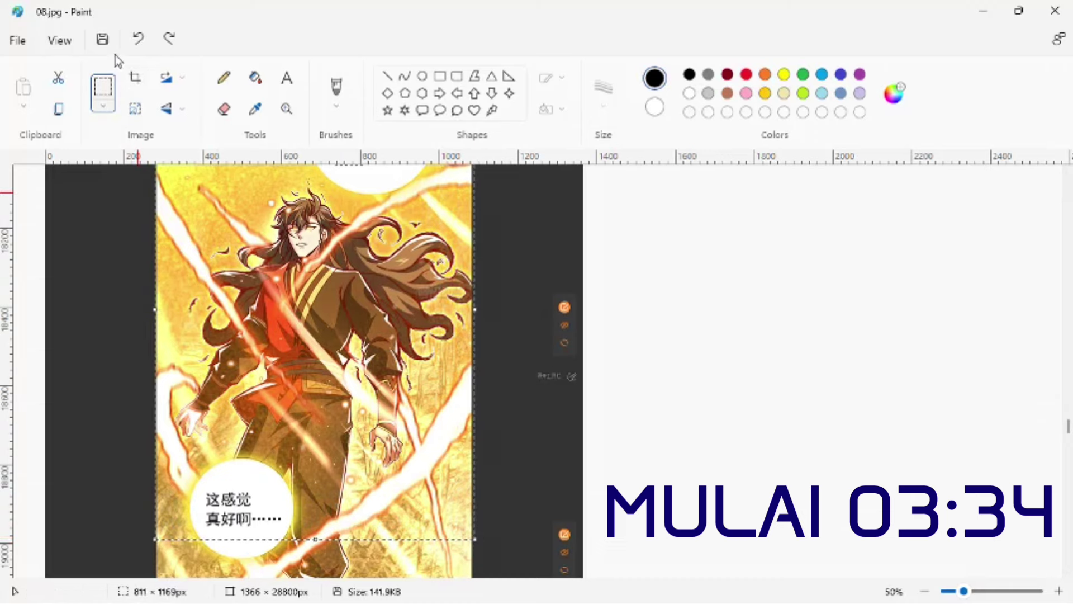
click(134, 77)
Step: Save the cropped panel with the standing long-haired figure as JPEG 09
click(18, 40)
click(140, 172)
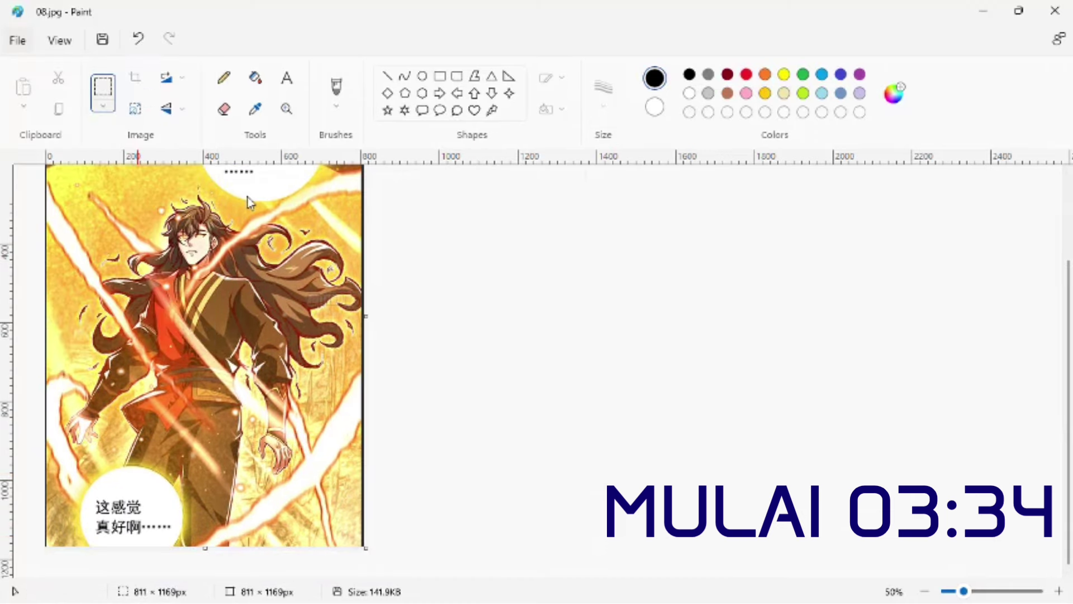
click(678, 453)
Step: Undo the crop, and crop the restored strip to the purple bubble over the green scales, about 699 × 767 px
key(ctrl+z)
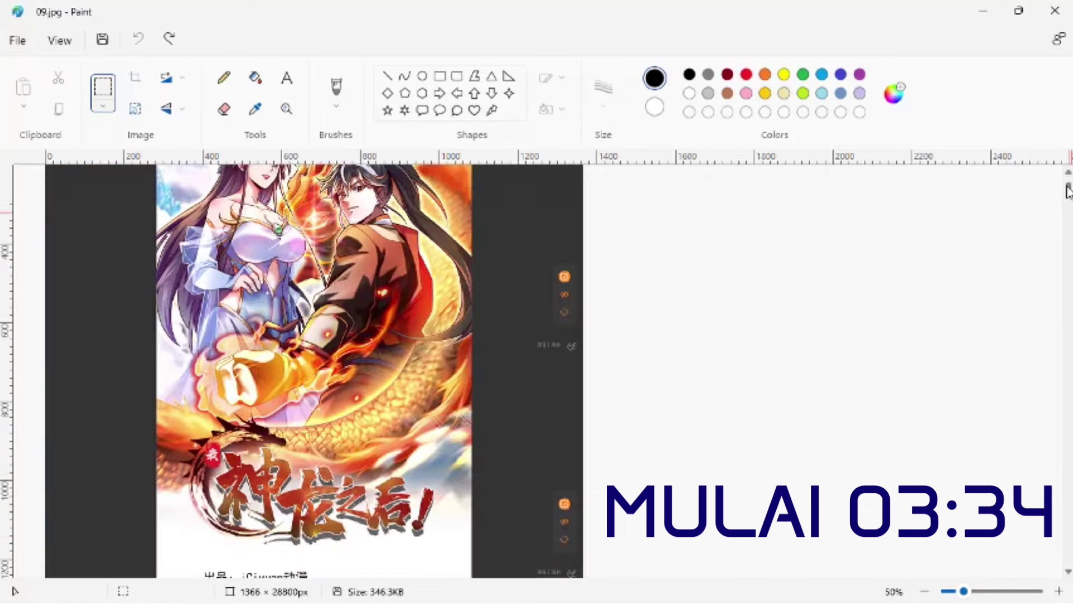
drag(1068, 189, 1045, 458)
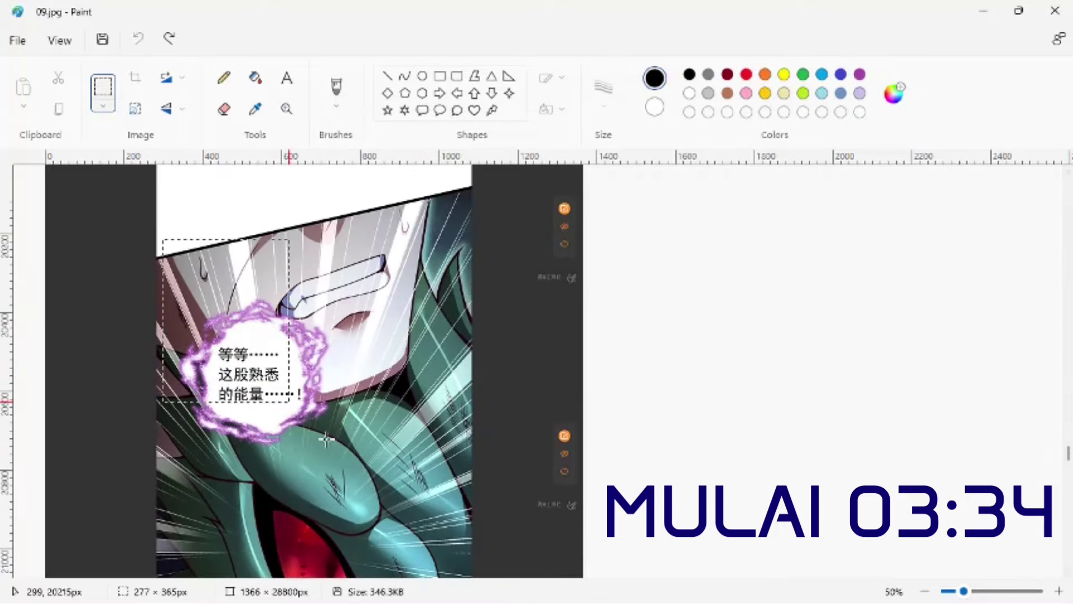
click(141, 79)
Step: Save the cropped panel with the green scales and purple bubble as JPEG 10
click(17, 40)
click(103, 168)
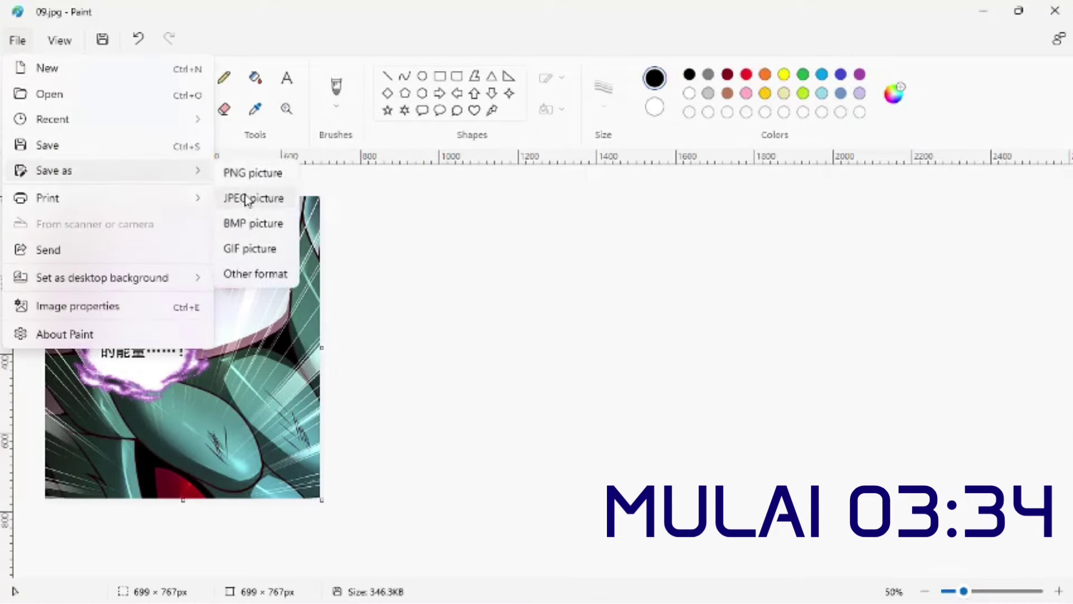
click(246, 199)
key(Return)
Step: Undo the crop, and crop the restored strip to the purple bubble above the golden horned shape, about 683 × 749 px
key(ctrl+z)
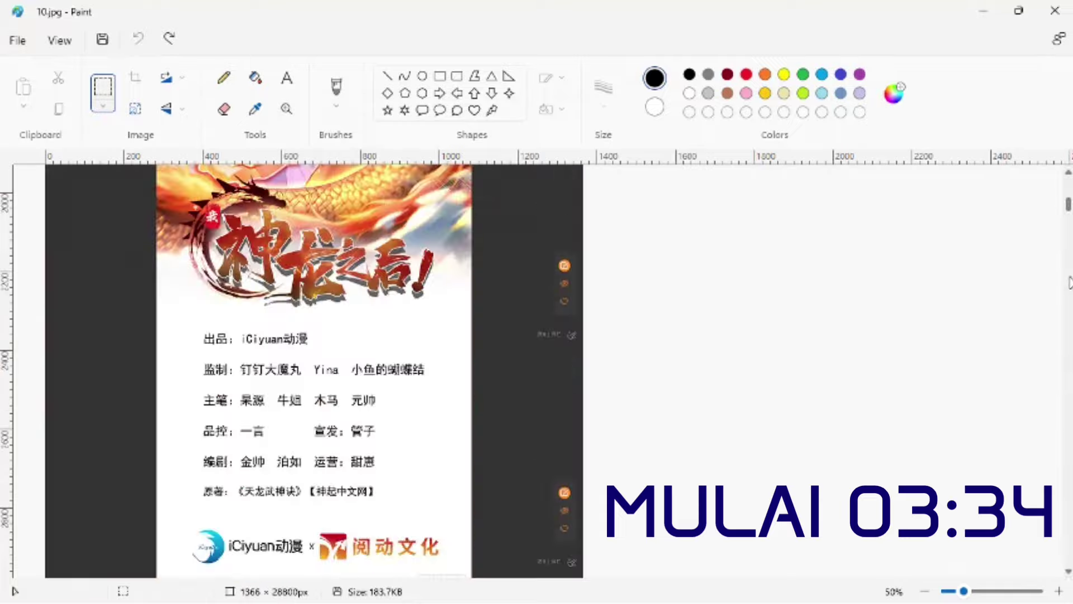
scroll(1054, 422, down, 10)
scroll(1054, 486, up, 3)
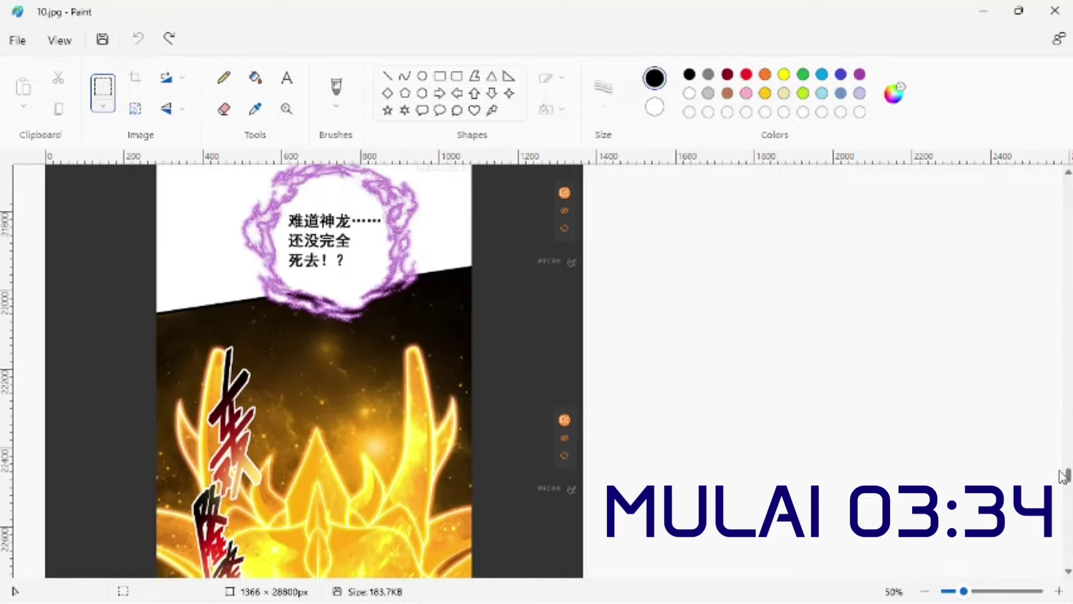
Step: Save the cropped panel with the purple bubble above the golden horns as JPEG 11
click(18, 40)
click(254, 198)
text(11)
key(Return)
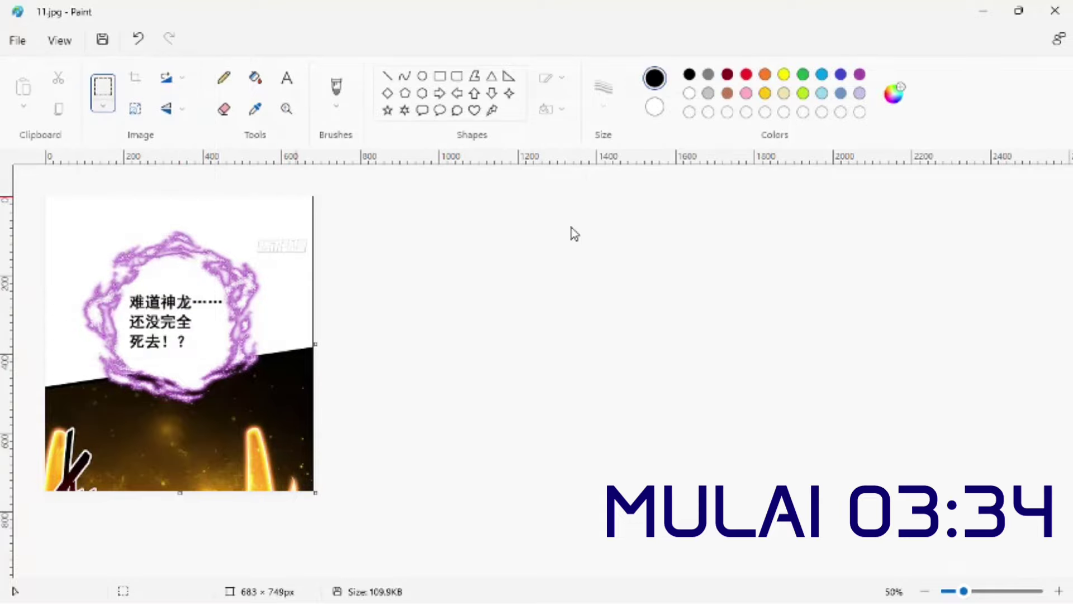
Step: Undo the crop, and crop the restored strip to the yellow-rimmed bubble above the long-haired figure's head, about 713 × 757 px
key(ctrl+z)
drag(1069, 187, 1064, 509)
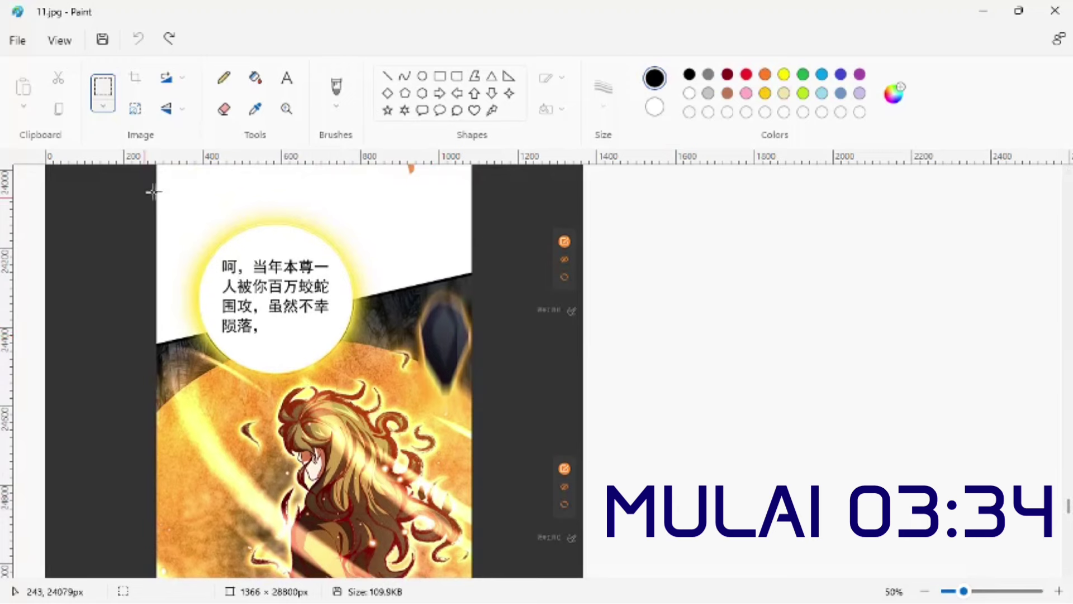
click(141, 78)
Step: Save the cropped panel with the yellow-rimmed bubble and long-haired figure as JPEG 12
click(18, 40)
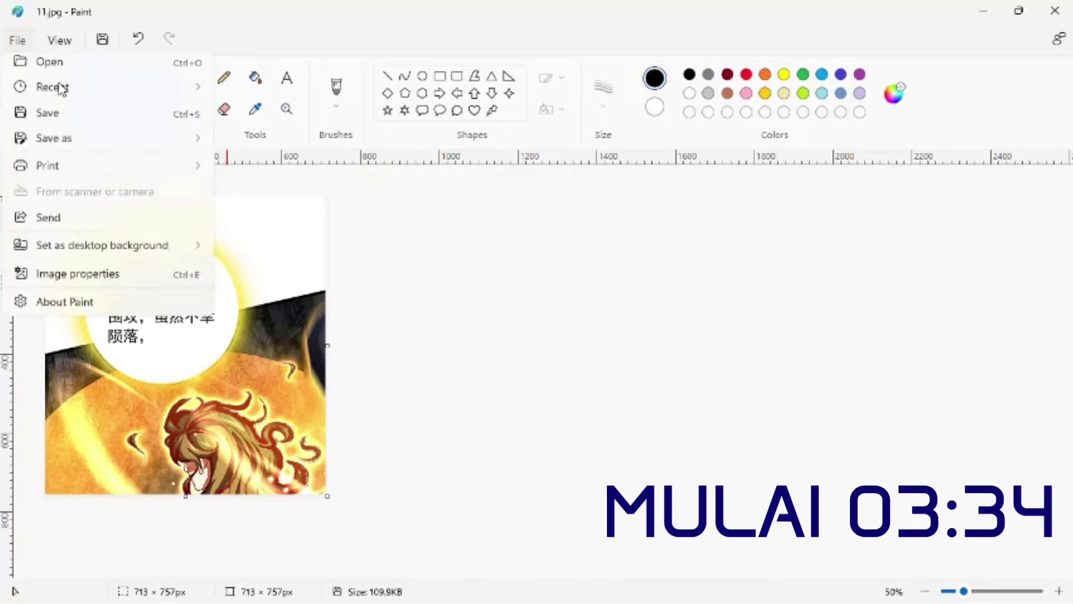
click(255, 191)
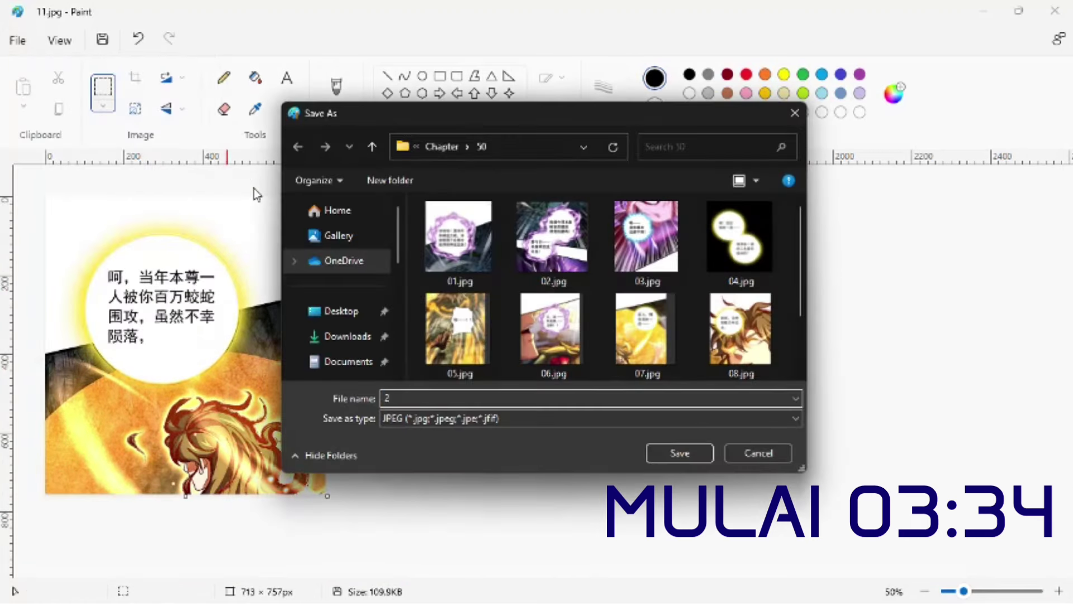
text(12)
key(Return)
Step: Undo the crop, and crop the restored strip to the yellow-rimmed bubble above the glowing eye close-up, about 653 × 763 px
key(ctrl+z)
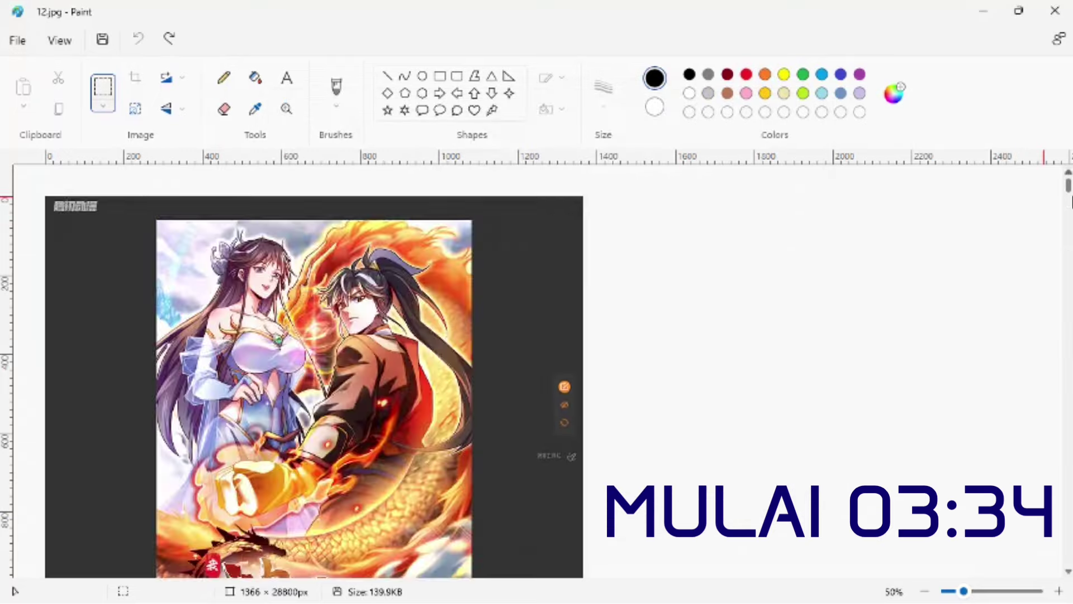
drag(1068, 186, 1068, 523)
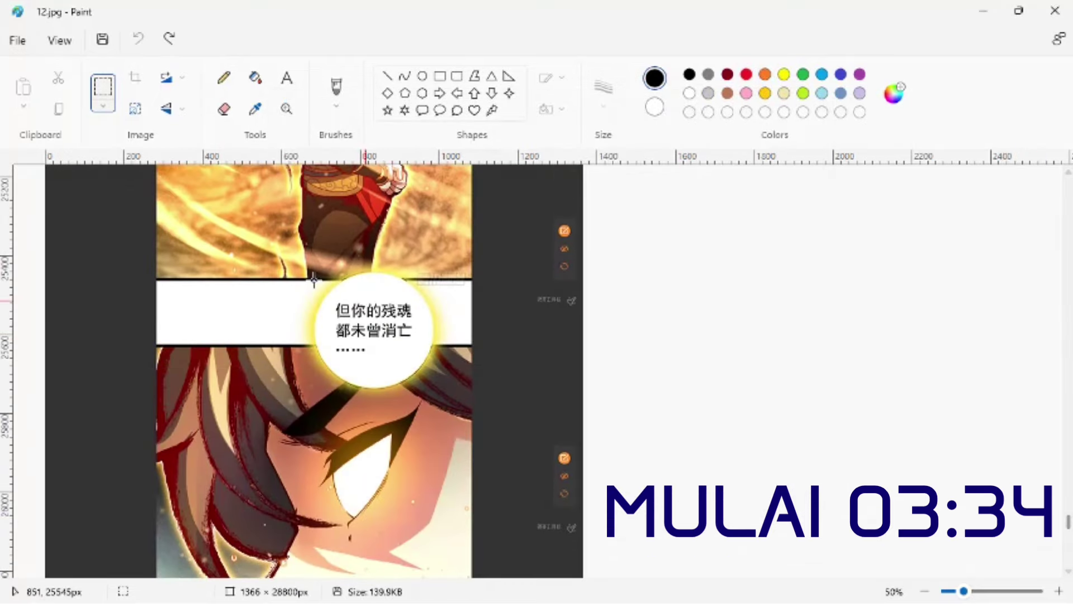
click(133, 73)
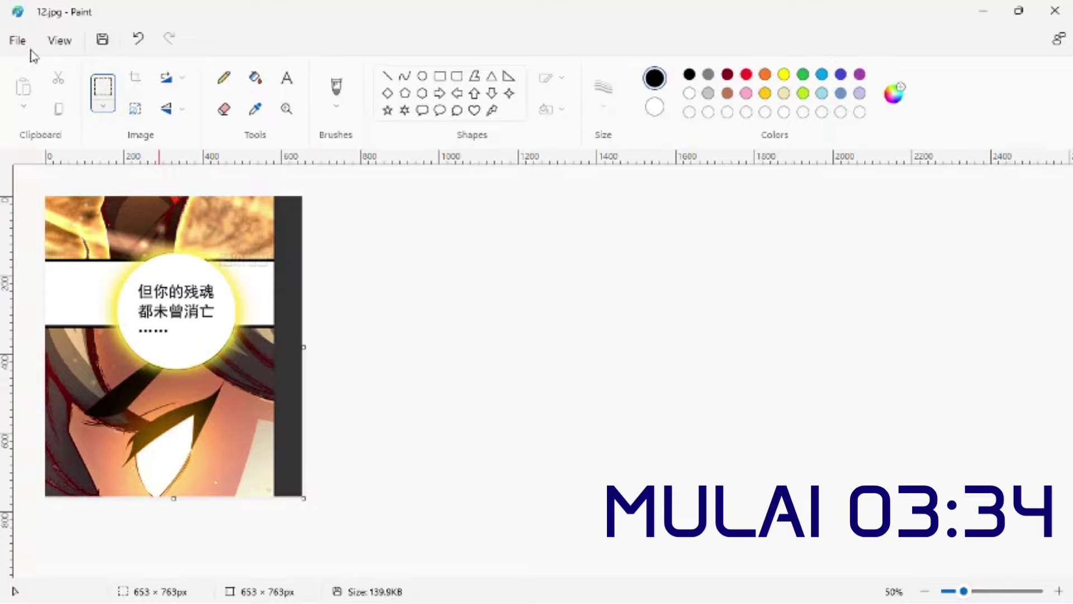
Step: Save the cropped panel with the glowing eye close-up as JPEG 13
click(17, 41)
mouse_move(149, 175)
click(240, 197)
text(13)
key(Return)
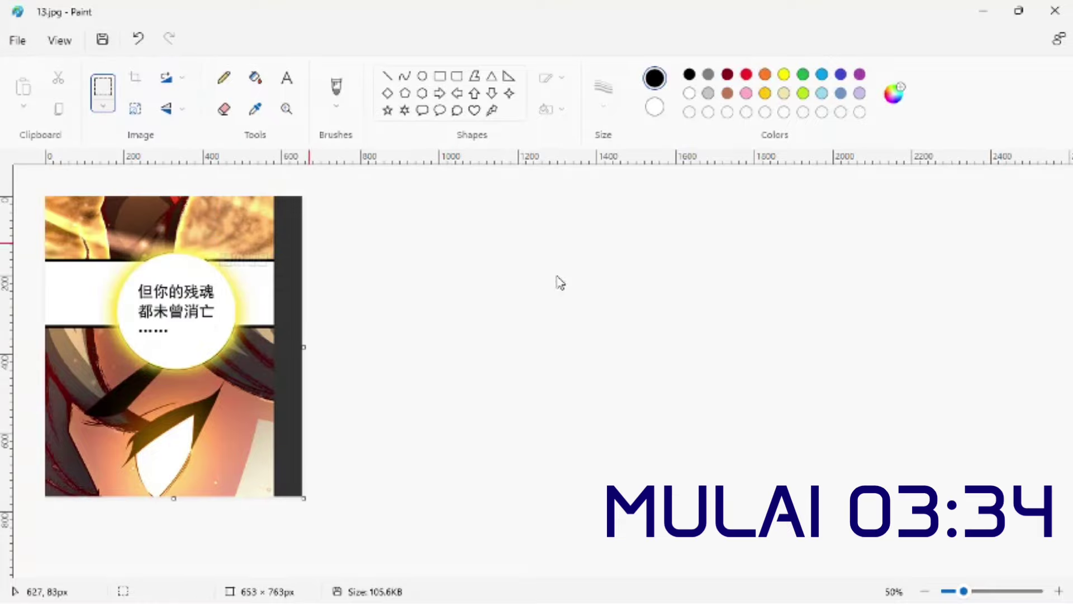
Step: Undo the crop, and crop the restored strip to the yellow and purple bubbles around the white gap near its end, about 679 × 859 px
key(ctrl+z)
drag(1068, 185, 1041, 552)
scroll(1045, 553, up, 3)
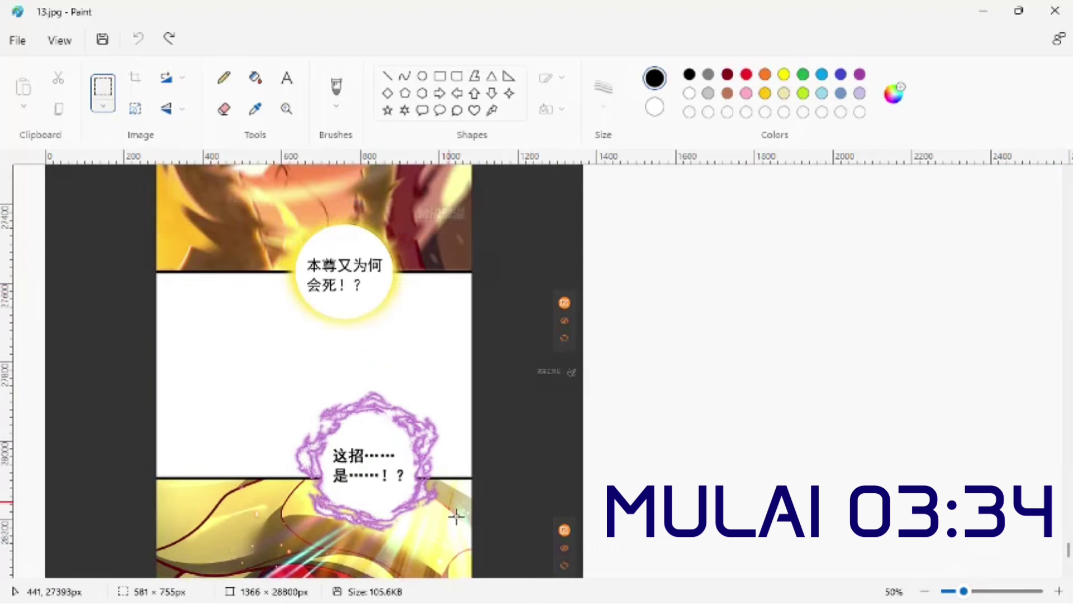
scroll(447, 442, down, 5)
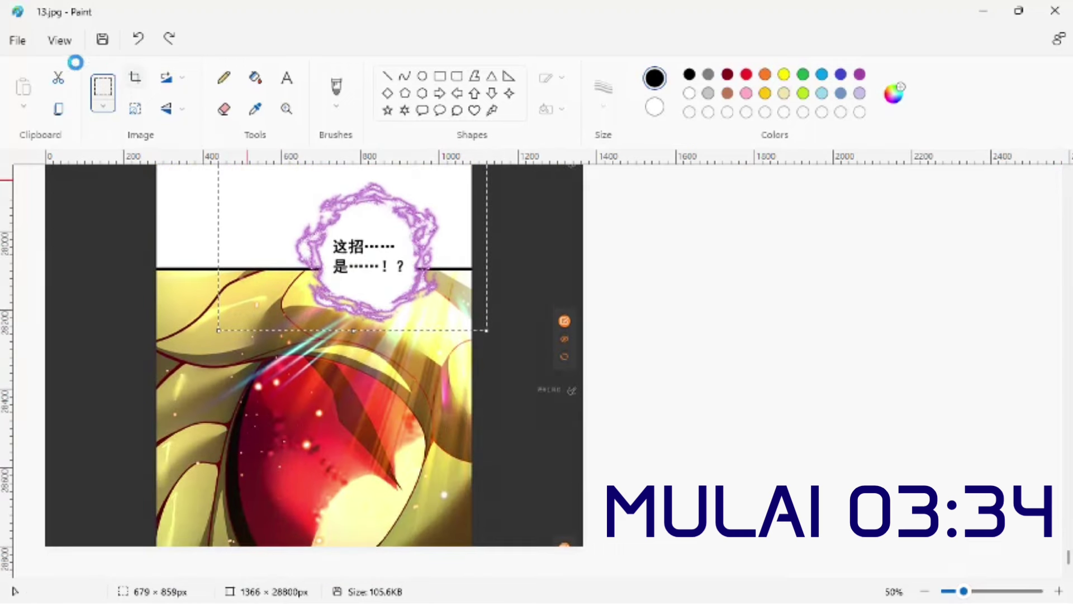
Step: Save the cropped panel with the yellow and purple bubbles as JPEG 14
click(17, 40)
click(252, 166)
text(14)
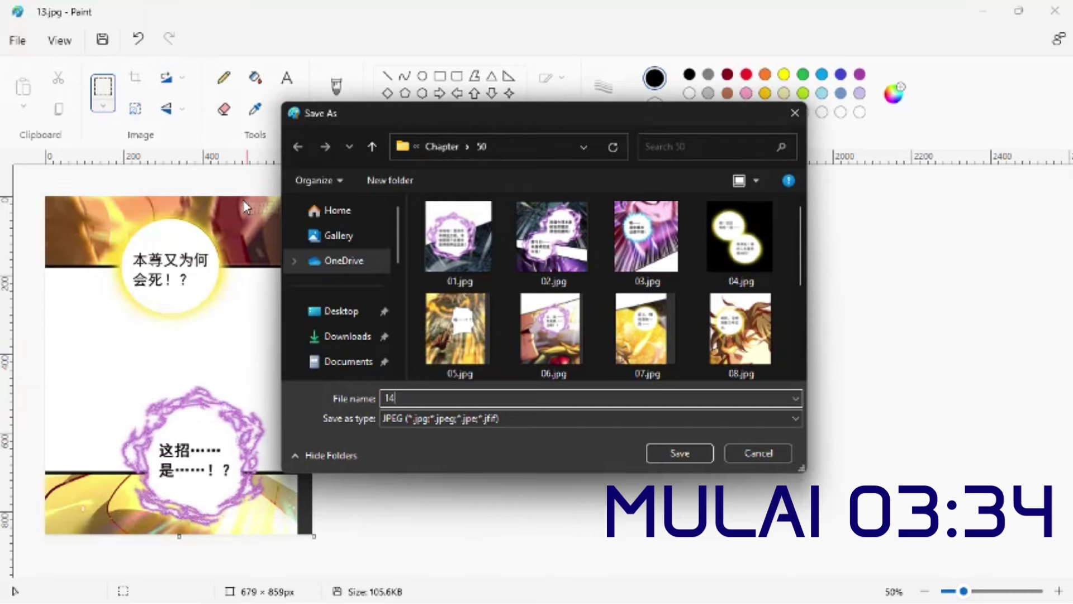
key(Return)
Step: Close the finished strip, and open S (2).png from the chapter 50 folder in Paint
click(1055, 10)
right_click(827, 335)
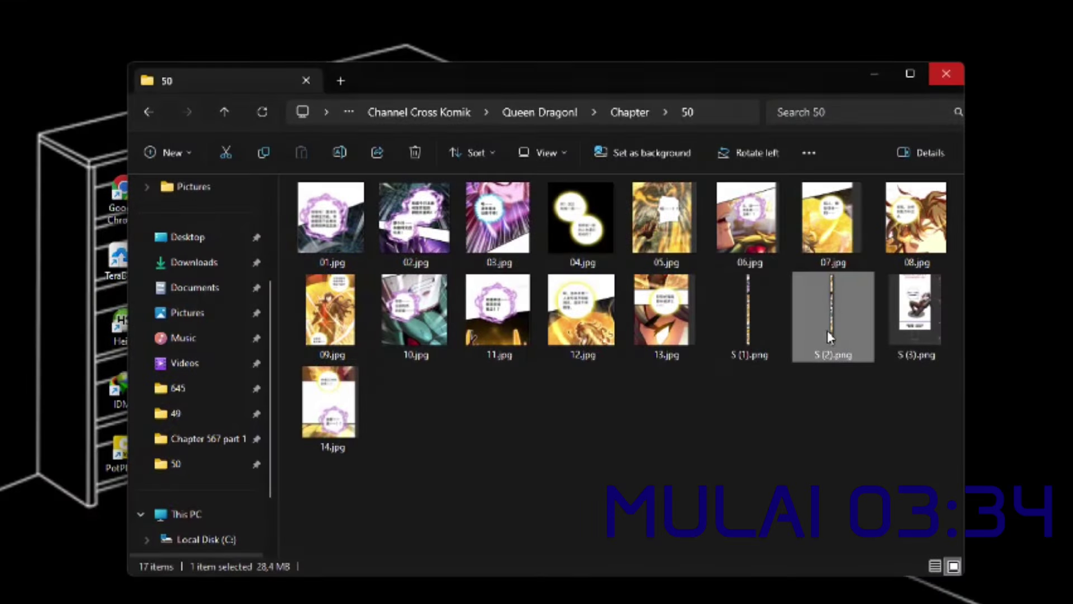
right_click(828, 330)
mouse_move(796, 218)
click(889, 295)
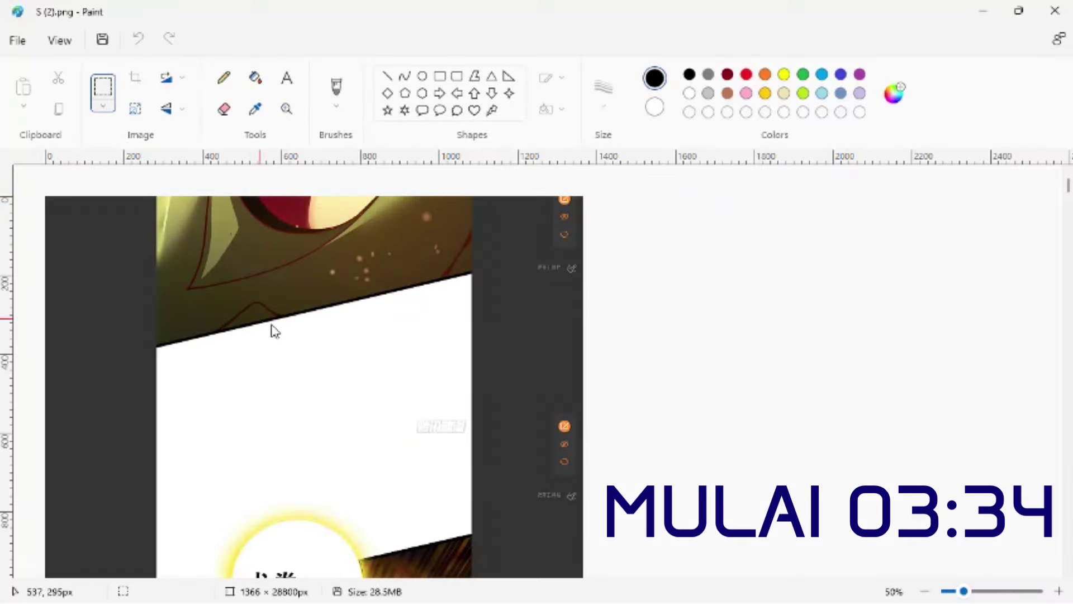
Step: Crop the new strip to the first yellow-rimmed bubble above the glowing-eyed face, about 715 × 765 px
scroll(274, 331, down, 3)
scroll(270, 328, up, 1)
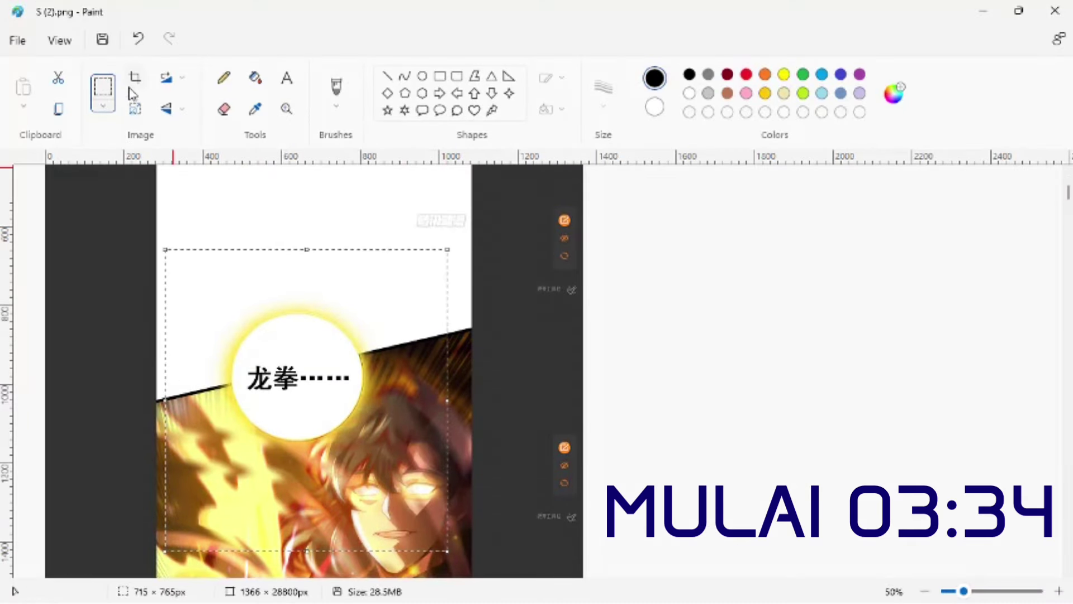
click(134, 77)
Step: Save the cropped panel with the glowing-eyed face as JPEG 15
click(17, 40)
click(146, 172)
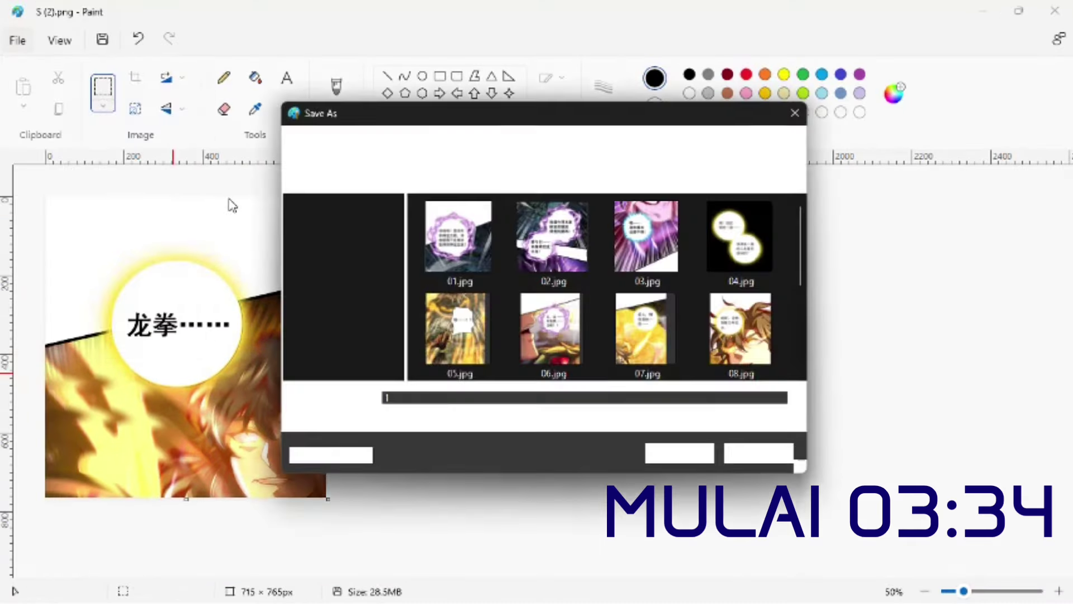
text(15)
key(Return)
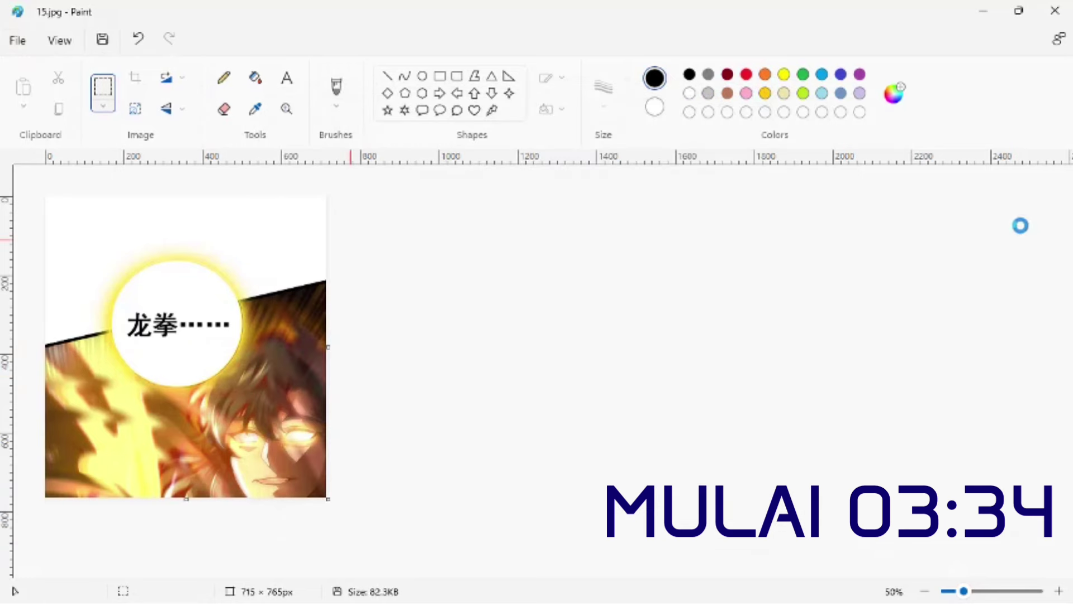
Step: Undo the crop, and crop the restored strip to the yellow-rimmed bubble above the golden light beam, about 609 × 779 px
key(ctrl+z)
scroll(520, 226, down, 5)
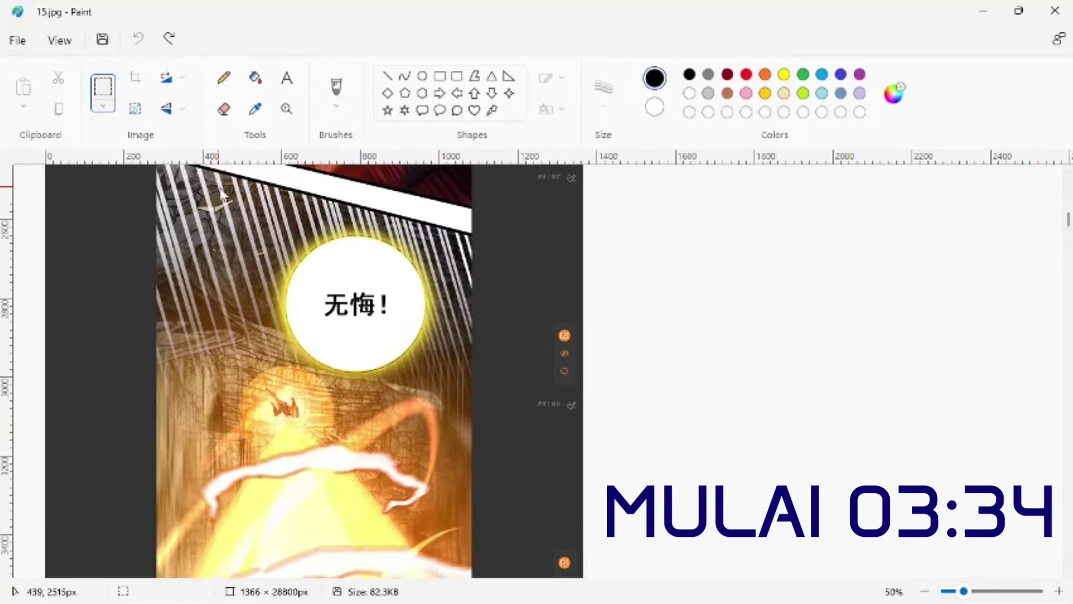
click(132, 78)
Step: Save the cropped panel with the bubble above the golden light beam as JPEG 16
click(17, 40)
mouse_move(168, 168)
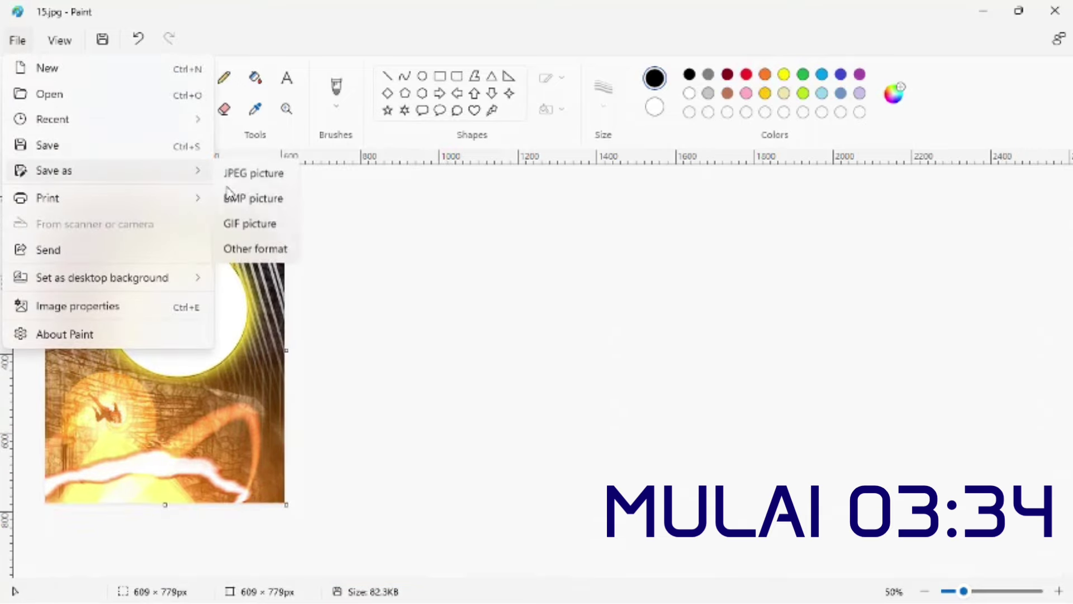
click(240, 198)
Step: Undo the crop, and crop the restored strip to the purple bubble with sideways text, about 571 × 739 px
key(ctrl+z)
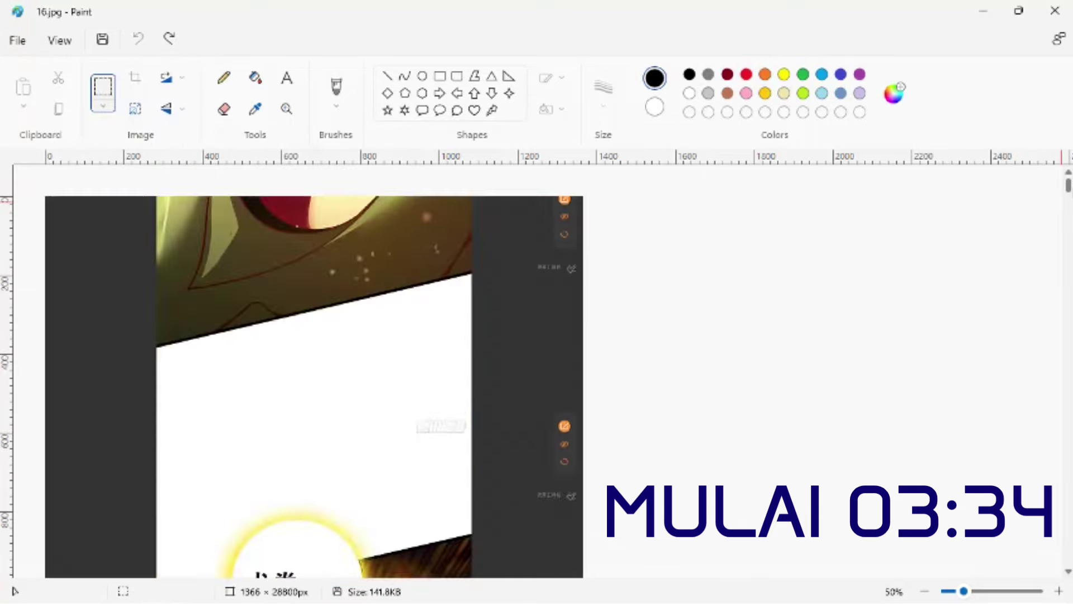
drag(1069, 186, 1069, 253)
drag(363, 319, 510, 535)
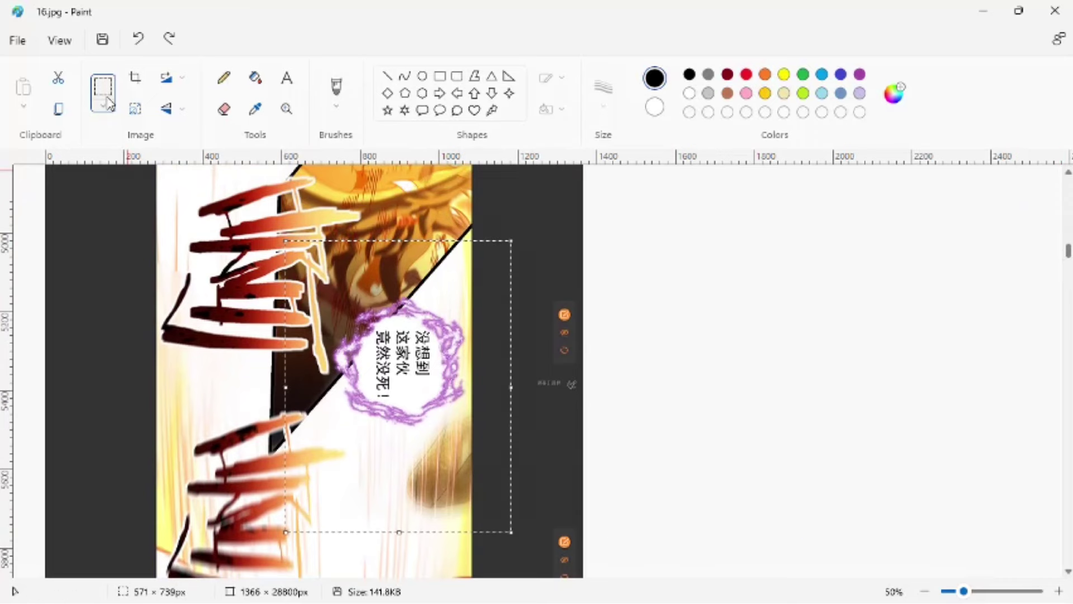
Step: Save the cropped panel with the sideways purple bubble as JPEG 17
click(20, 42)
mouse_move(100, 178)
click(230, 197)
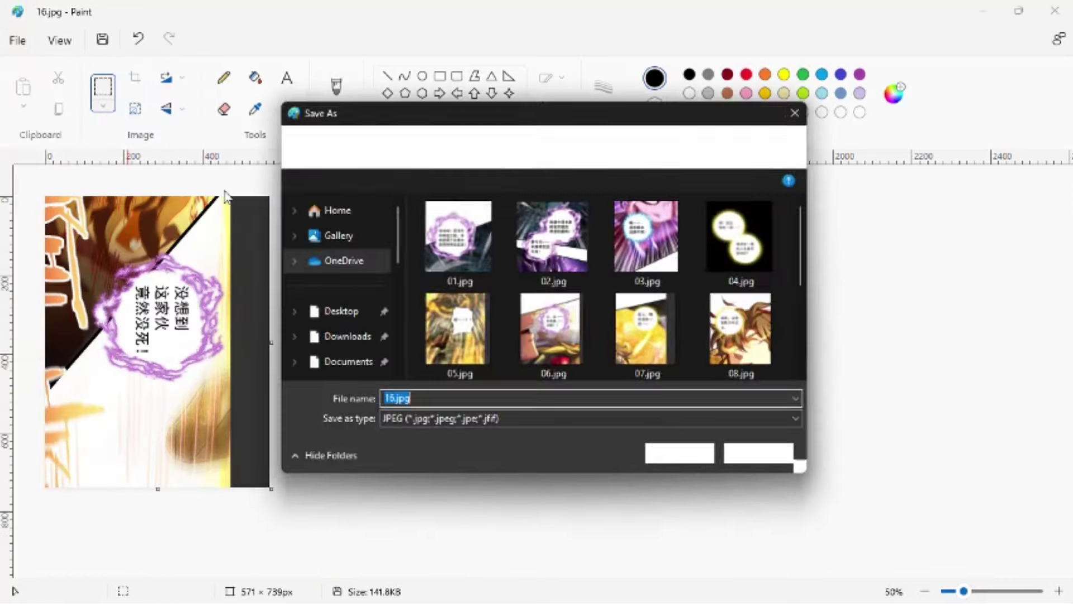
key(Return)
Step: Undo the crop, and crop the restored strip to the yellow-rimmed bubble with sideways text, about 677 × 815 px
key(ctrl+z)
drag(1065, 246, 1045, 370)
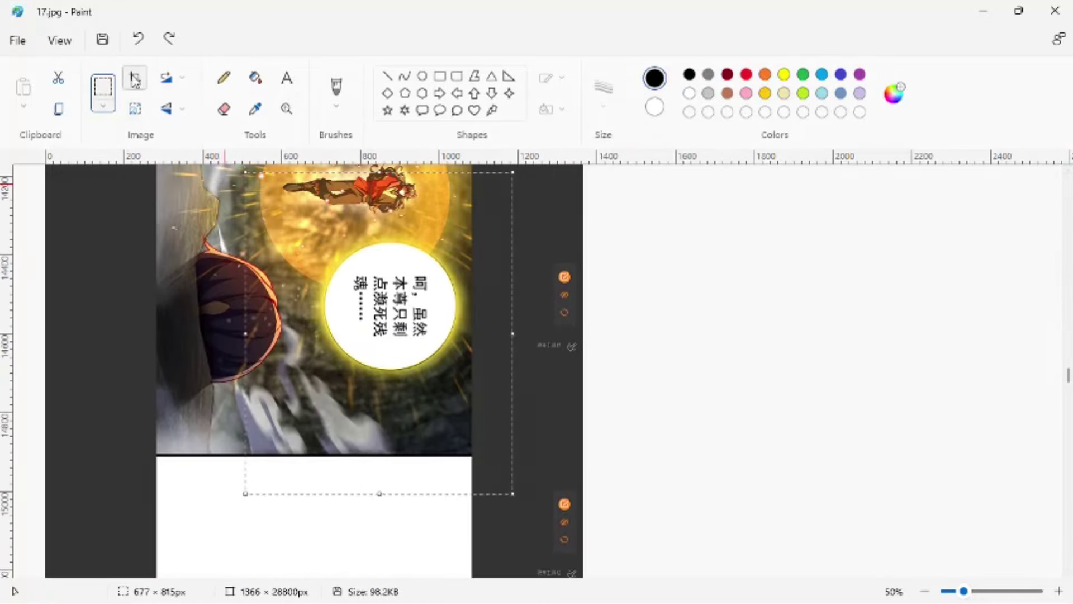
click(135, 81)
Step: Save the cropped panel with the sideways yellow-rimmed bubble as JPEG 18
click(17, 40)
mouse_move(100, 170)
click(241, 193)
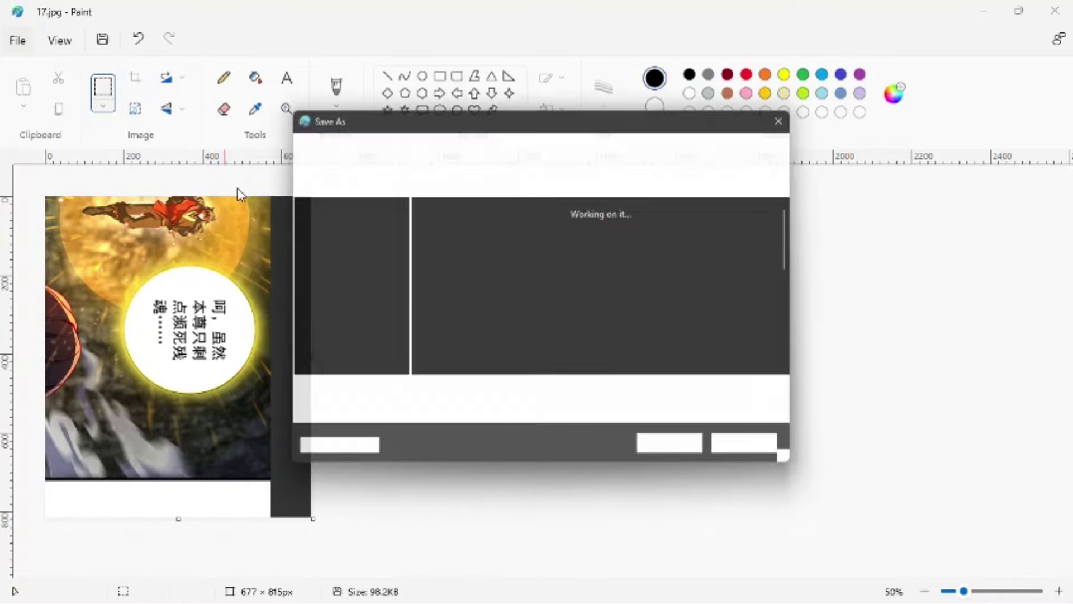
text(18)
key(Return)
Step: Undo the crop, and crop the restored strip to the yellow-rimmed bubble over the misty rocks, about 623 × 745 px
key(ctrl+z)
drag(1068, 187, 1038, 404)
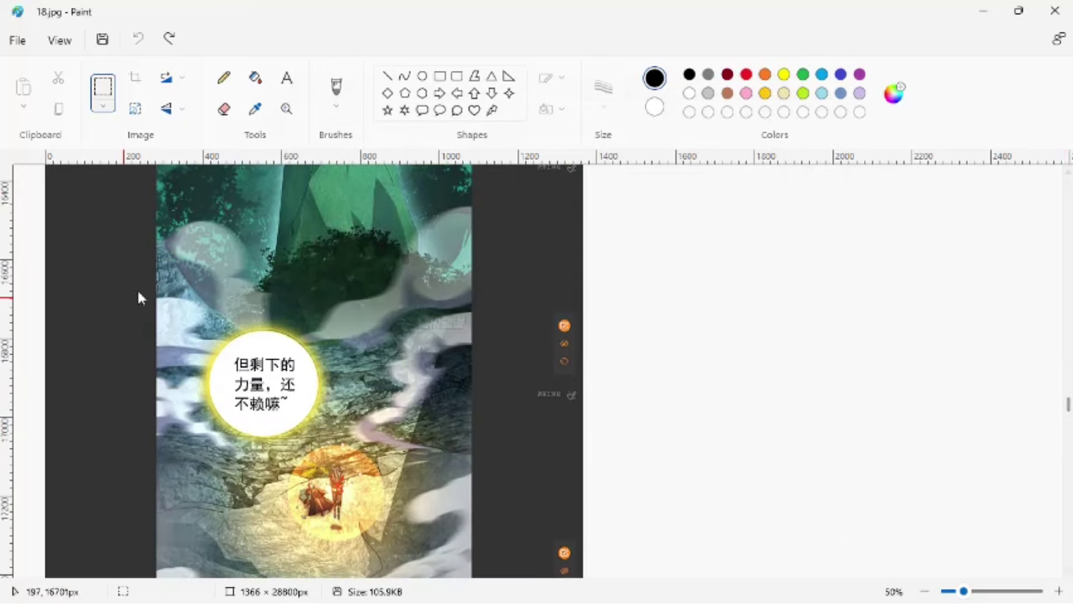
click(135, 81)
Step: Save the cropped panel with the bubble over the misty rocks as JPEG 19
click(17, 39)
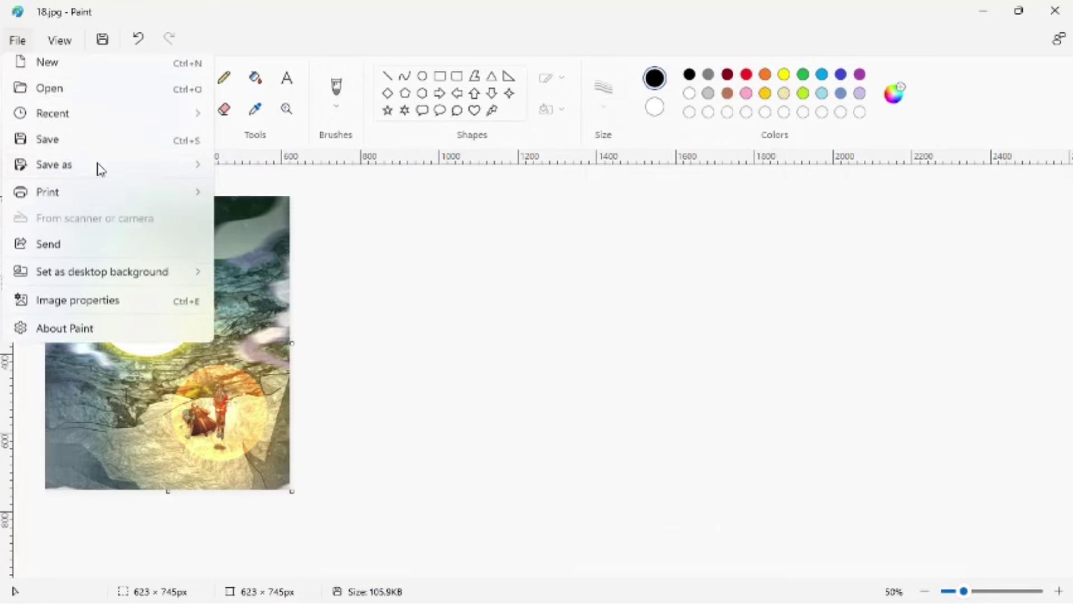
mouse_move(99, 168)
click(250, 199)
key(Return)
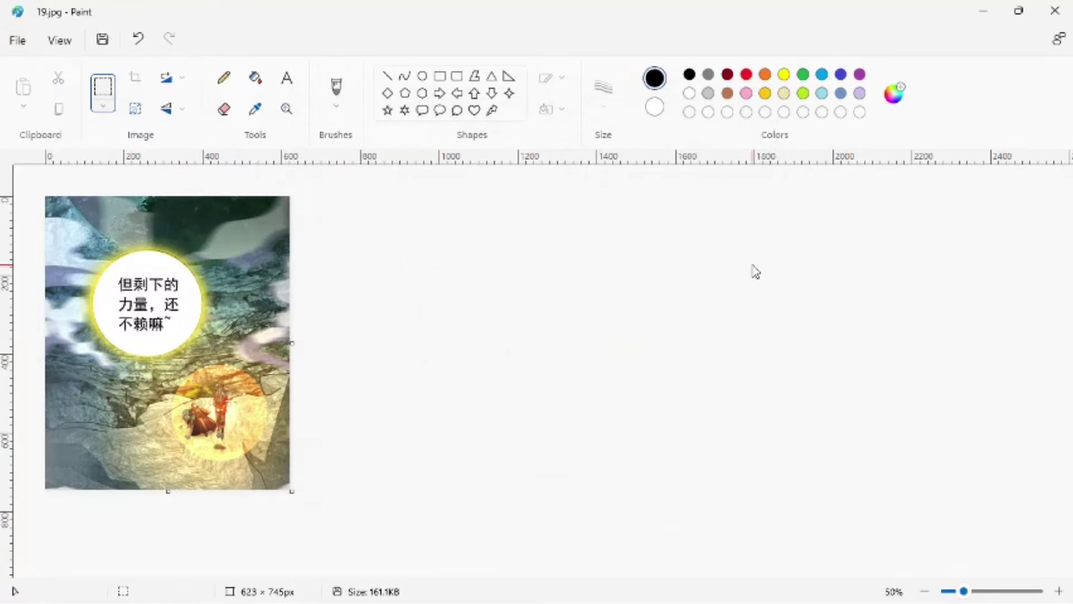
Step: Undo the crop, and crop the restored strip to the yellow-rimmed bubble above the reclining red-haired girl, about 629 × 751 px
key(ctrl+z)
drag(1068, 187, 952, 422)
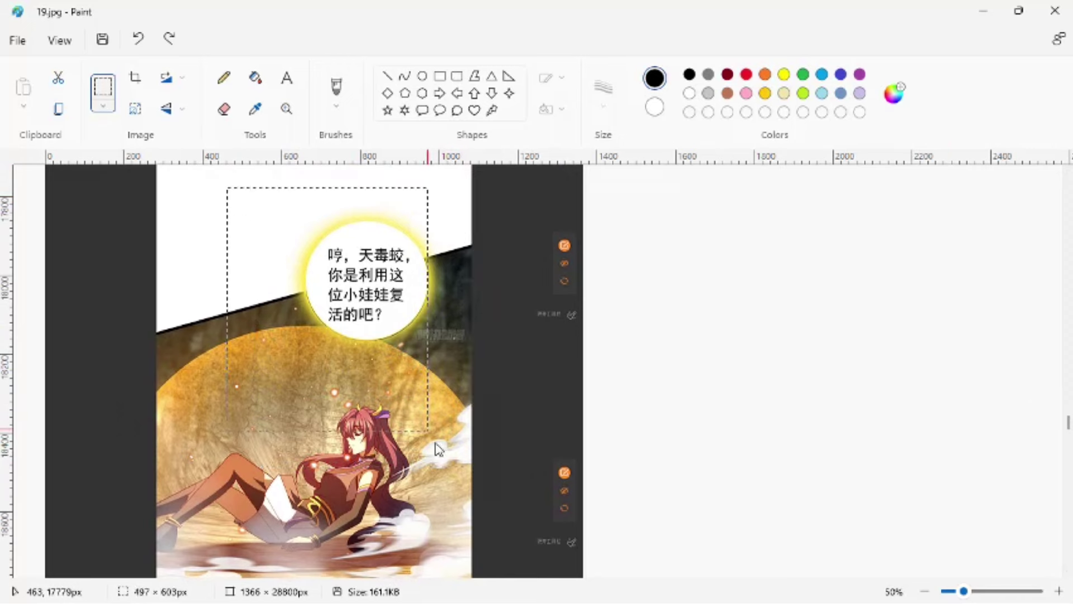
key(ctrl+shift+x)
Step: Save the cropped panel with the reclining red-haired girl as JPEG 20
click(23, 39)
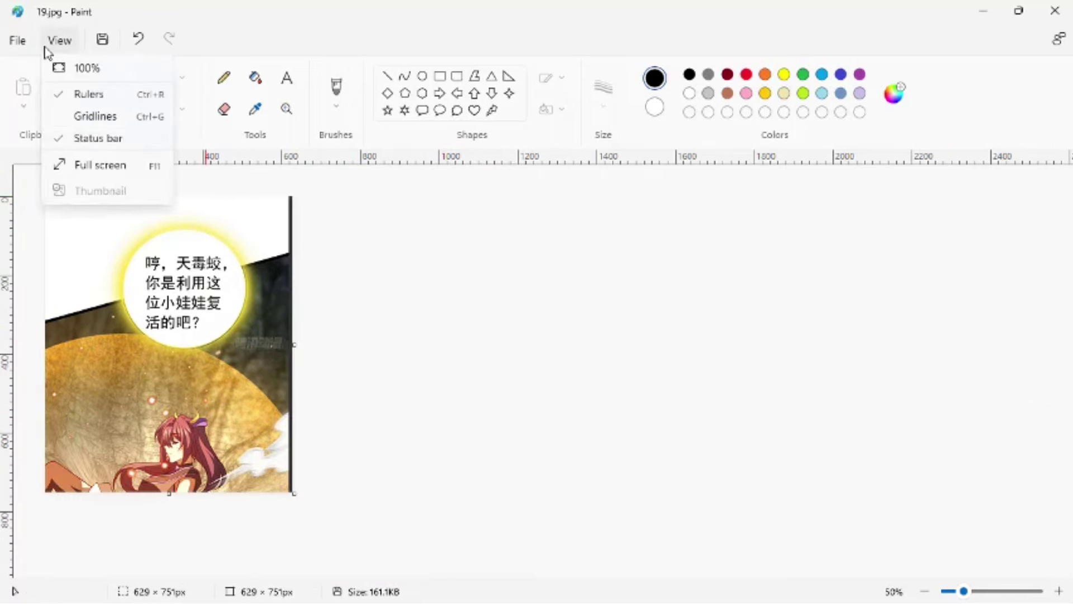
click(246, 195)
text(20)
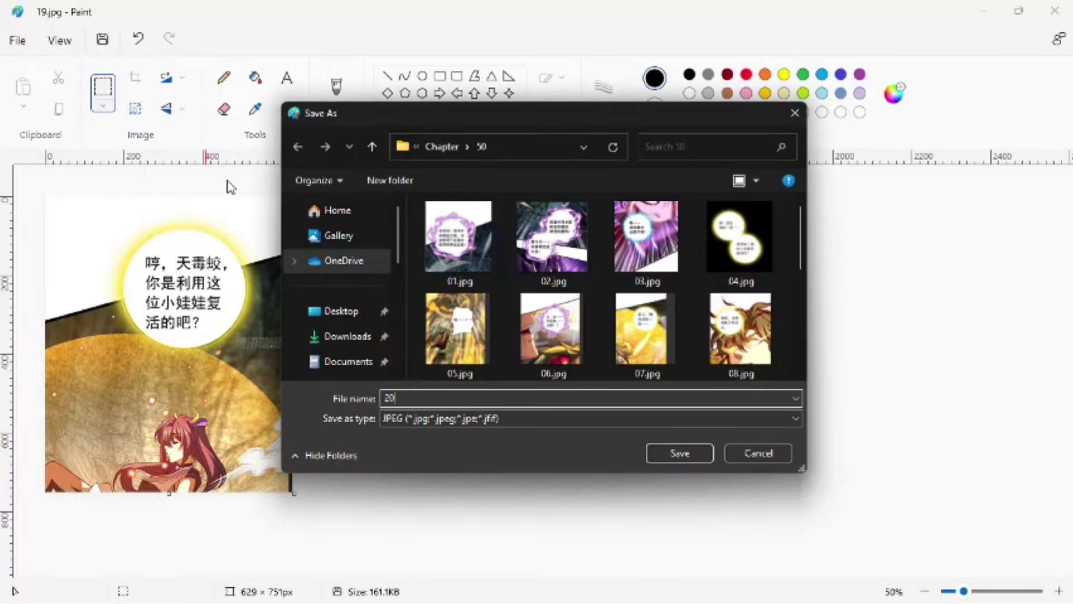
key(Return)
Step: Undo the crop, and crop the restored strip to the yellow-rimmed bubble above the figure reaching out a hand, about 613 × 811 px
drag(1068, 185, 1040, 438)
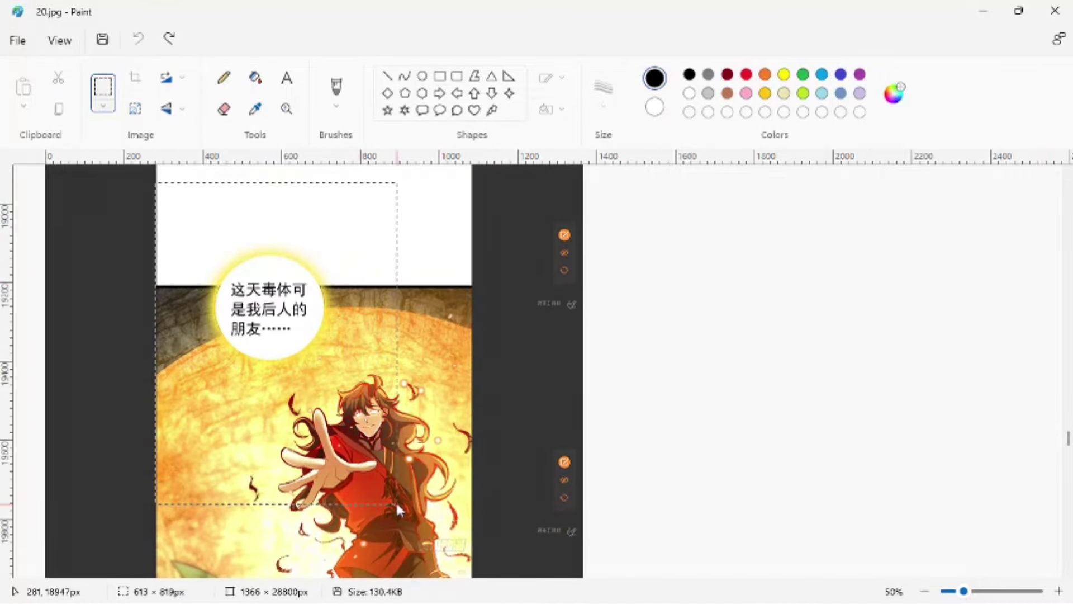
click(135, 85)
Step: Save the cropped panel with the figure reaching out a hand as JPEG 21
key(alt+f)
click(232, 204)
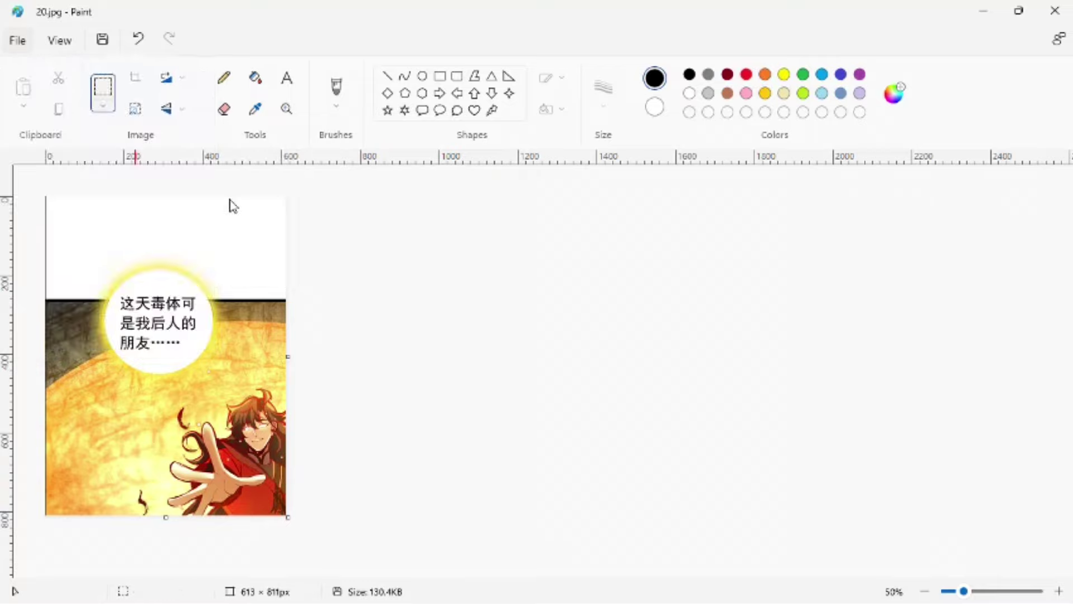
text(21)
key(Return)
Step: Undo the crop, and crop the restored strip to the purple bubble above the glowing fingertip, about 711 × 825 px
key(ctrl+z)
drag(1068, 187, 1040, 463)
scroll(205, 263, up, 2)
drag(185, 239, 344, 440)
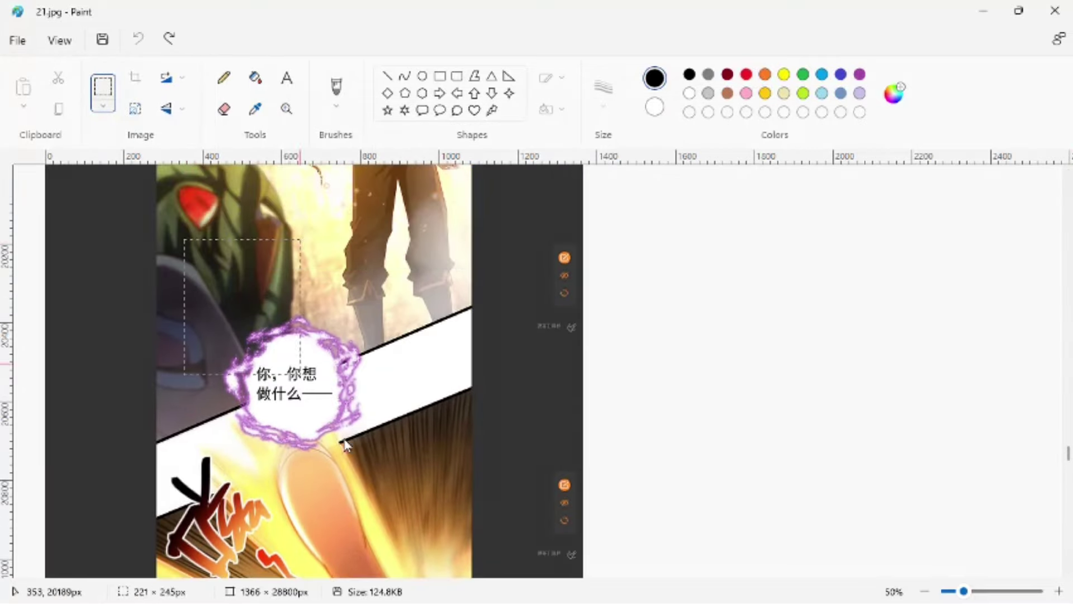
Step: Save the cropped panel with the purple bubble above the glowing fingertip as JPEG 22
click(17, 40)
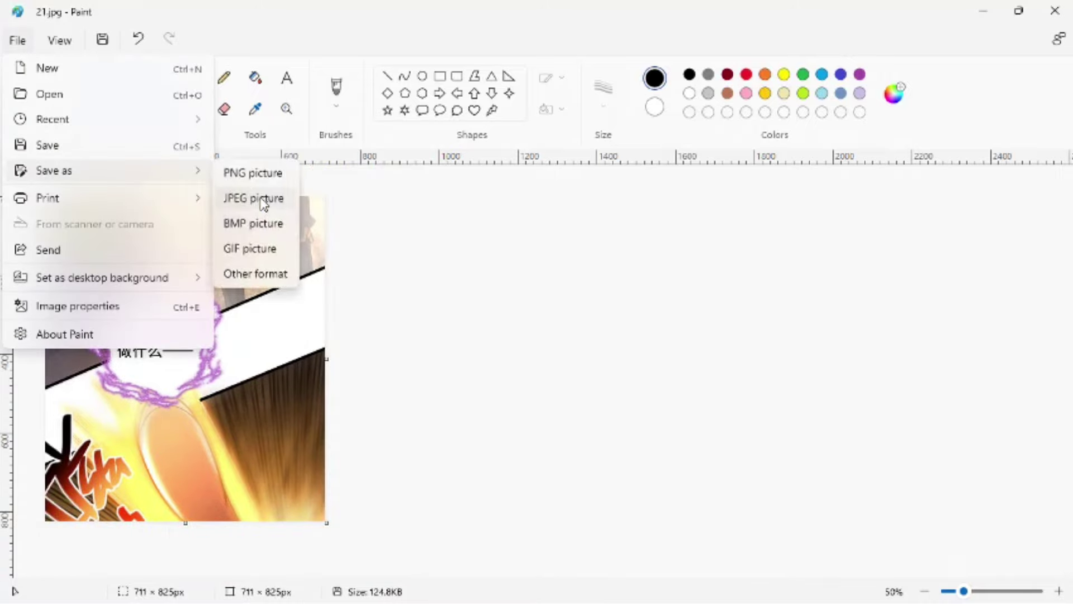
click(261, 198)
text(22)
key(Return)
Step: Undo the crop, and crop the restored strip to the yellow-rimmed bubble over the slanted white gap, about 605 × 681 px
key(ctrl+z)
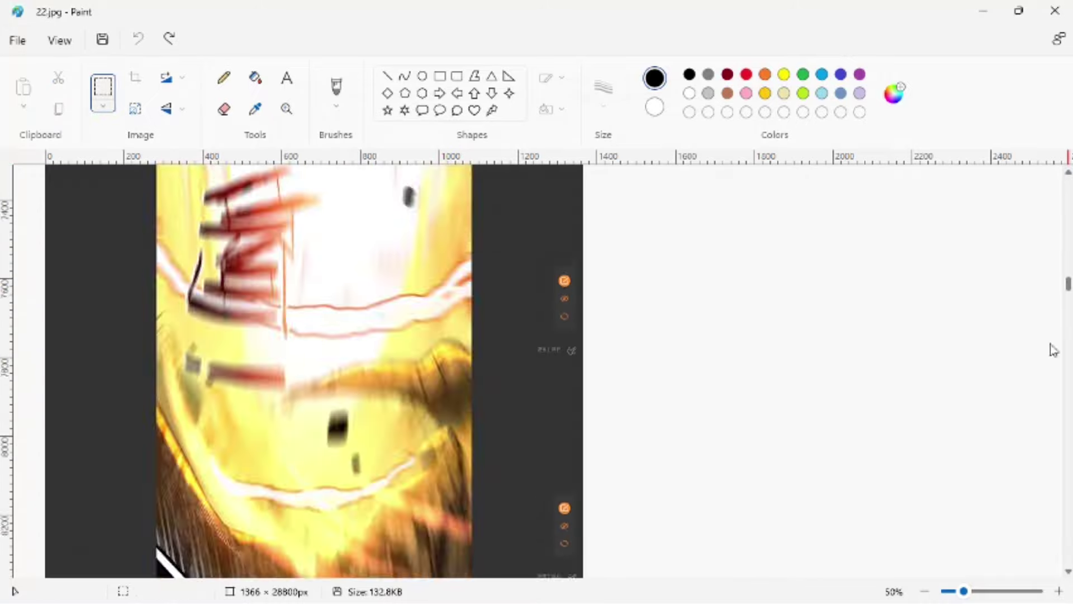
scroll(1030, 455, down, 15)
scroll(242, 307, up, 1)
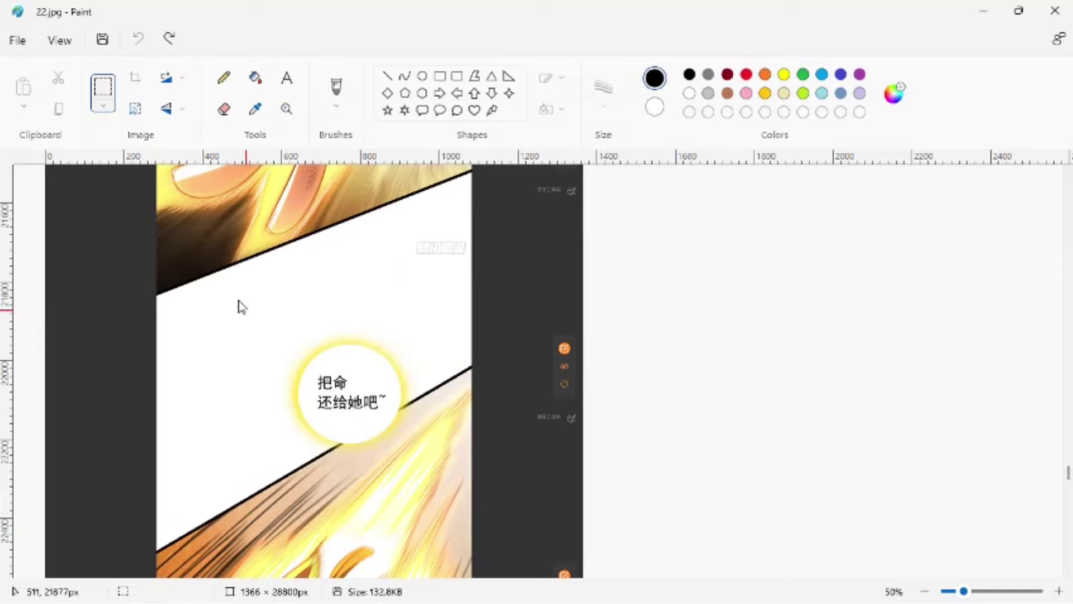
click(135, 77)
Step: Save the cropped panel with the yellow-rimmed bubble and golden streaks as JPEG 23
click(17, 39)
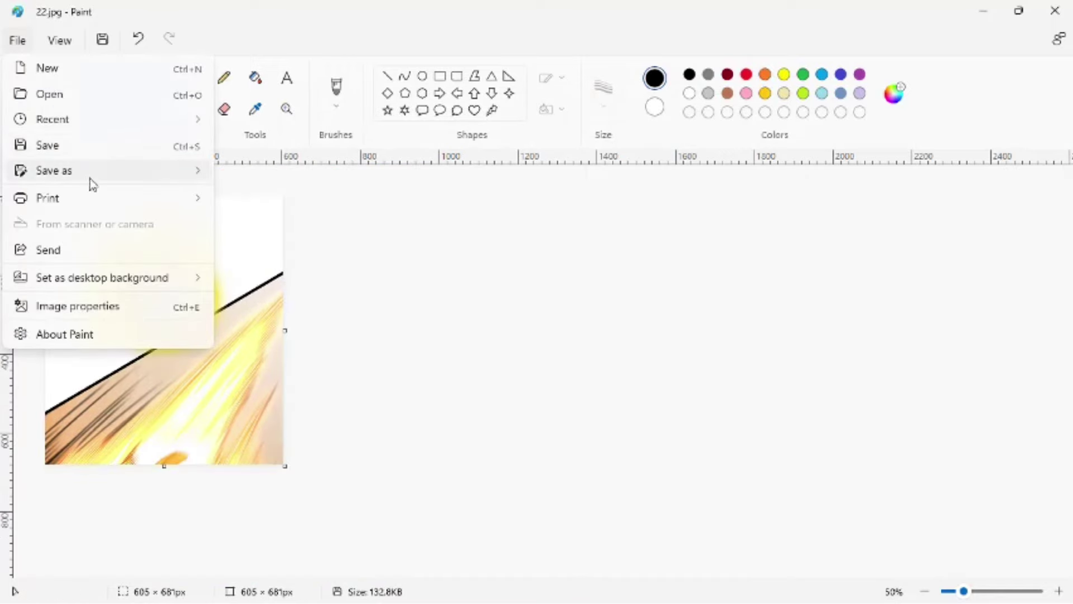
click(250, 199)
text(23)
key(Return)
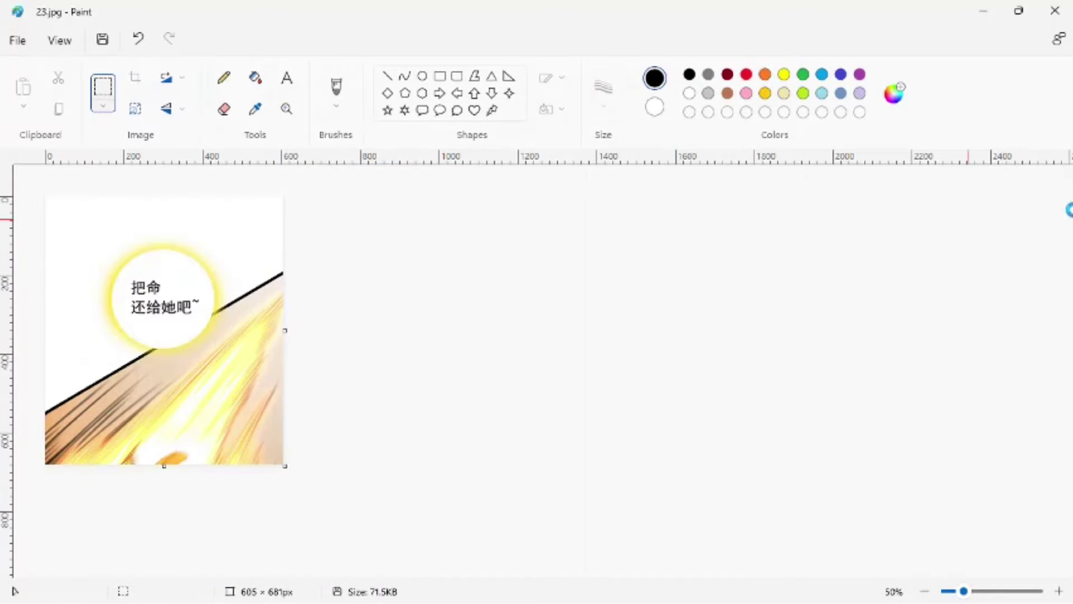
Step: Undo the crop, and crop the restored strip to the round bubble above the running man with the headband, about 589 × 709 px
key(ctrl+z)
drag(1069, 190, 1061, 533)
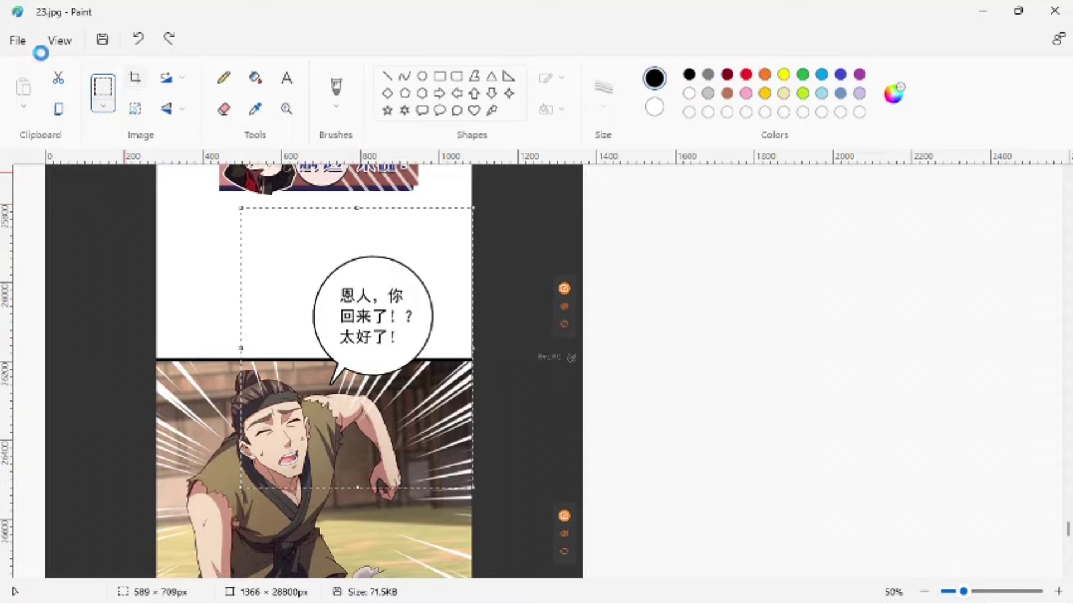
Step: Save the cropped panel with the running man as JPEG 24
click(19, 40)
click(146, 179)
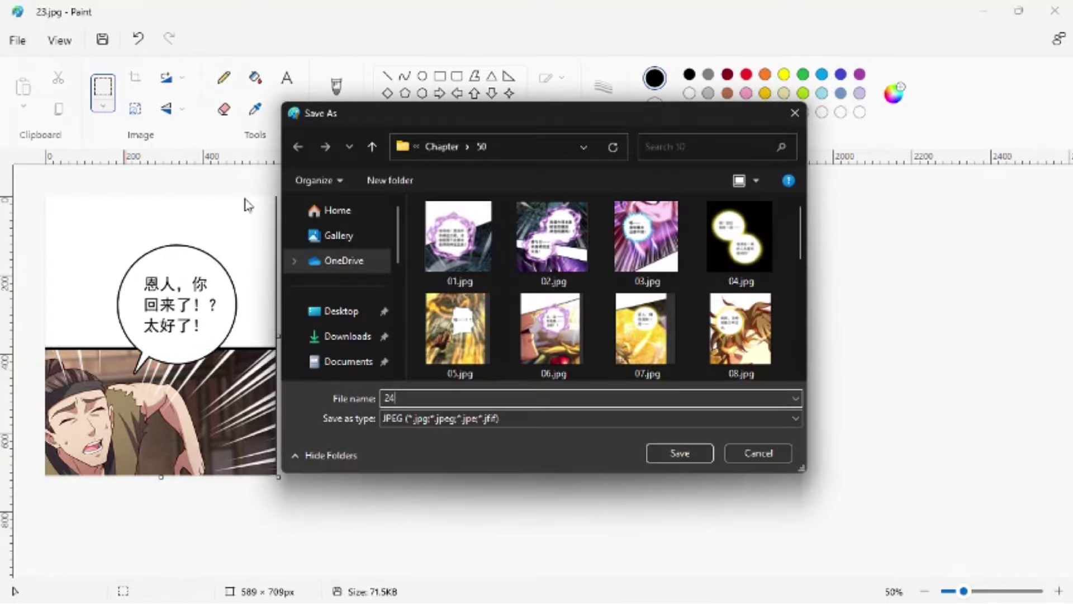
text(24)
key(Return)
Step: Undo the crop, and crop the restored strip to the panel of two men facing each other with its bubbles, about 729 × 1299 px
key(ctrl+z)
drag(1069, 184, 1037, 562)
scroll(1040, 553, up, 6)
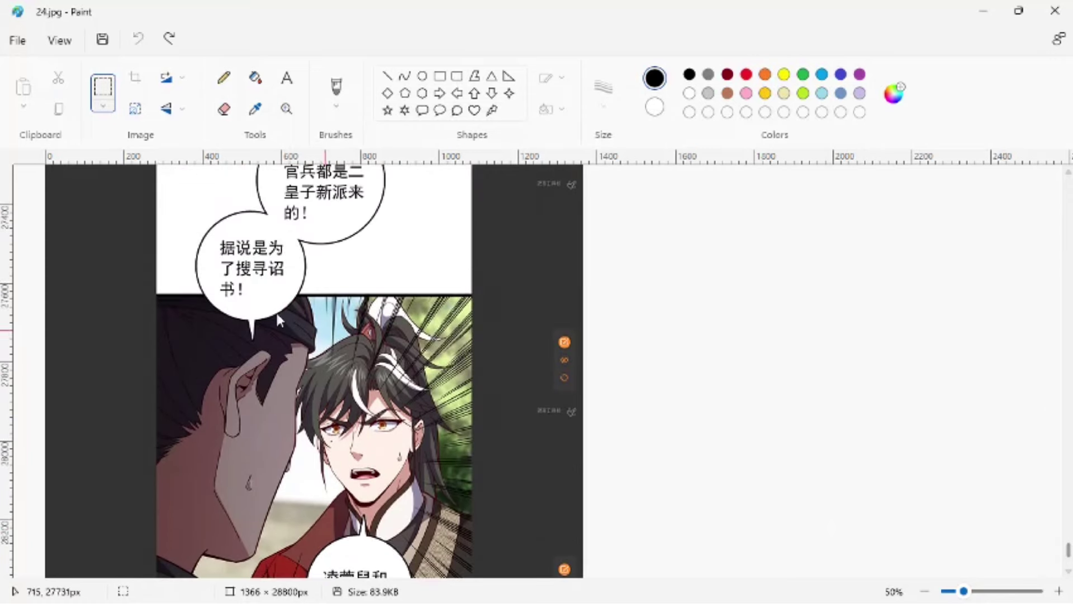
scroll(424, 525, down, 4)
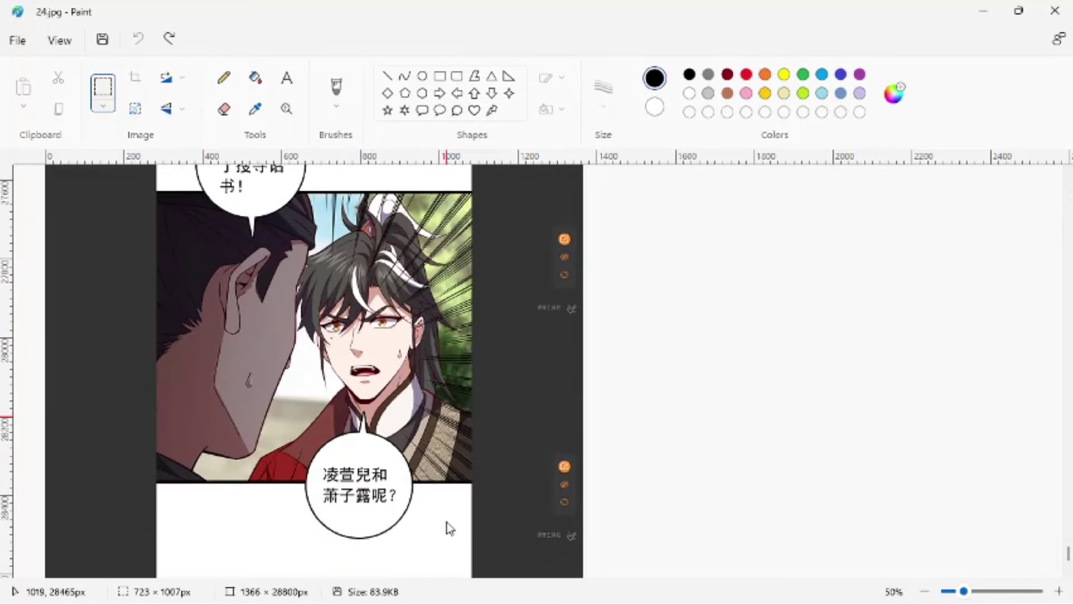
Step: Save the cropped panel of the two men facing each other as a JPEG picture
click(17, 40)
mouse_move(127, 170)
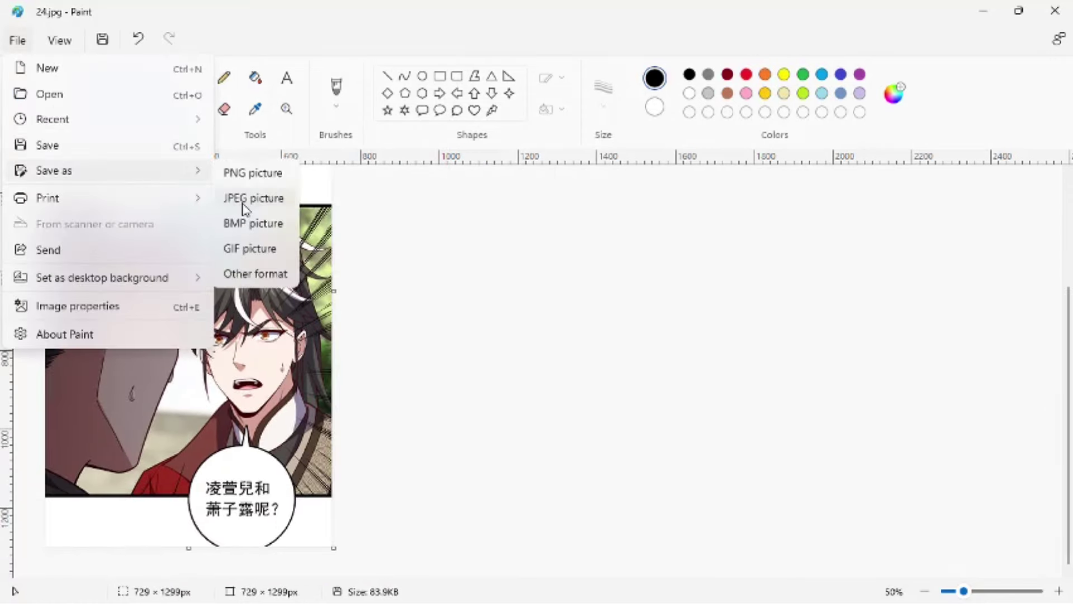
click(242, 200)
key(Return)
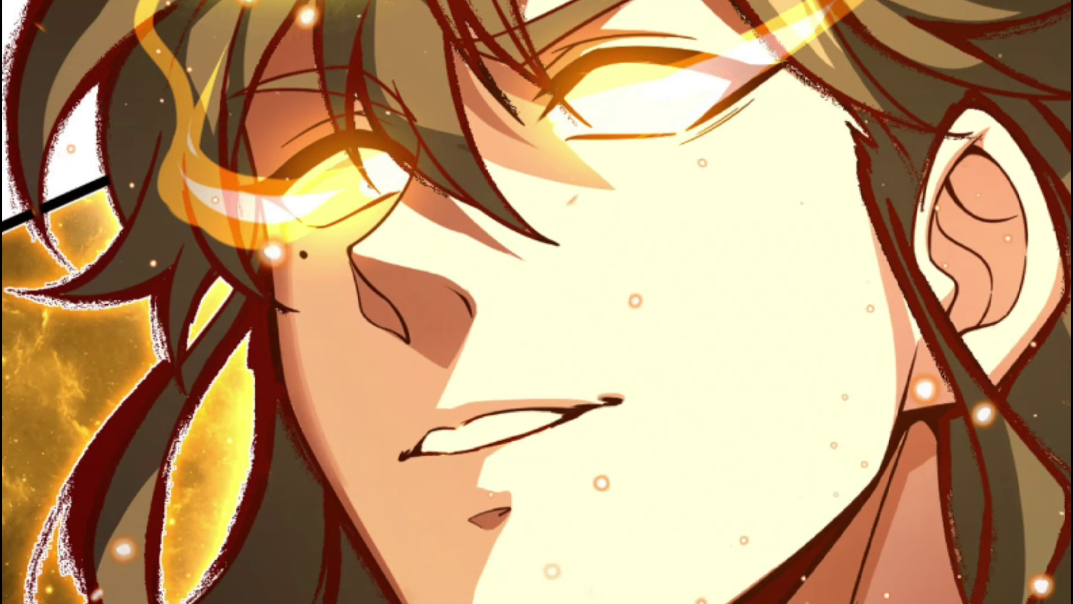